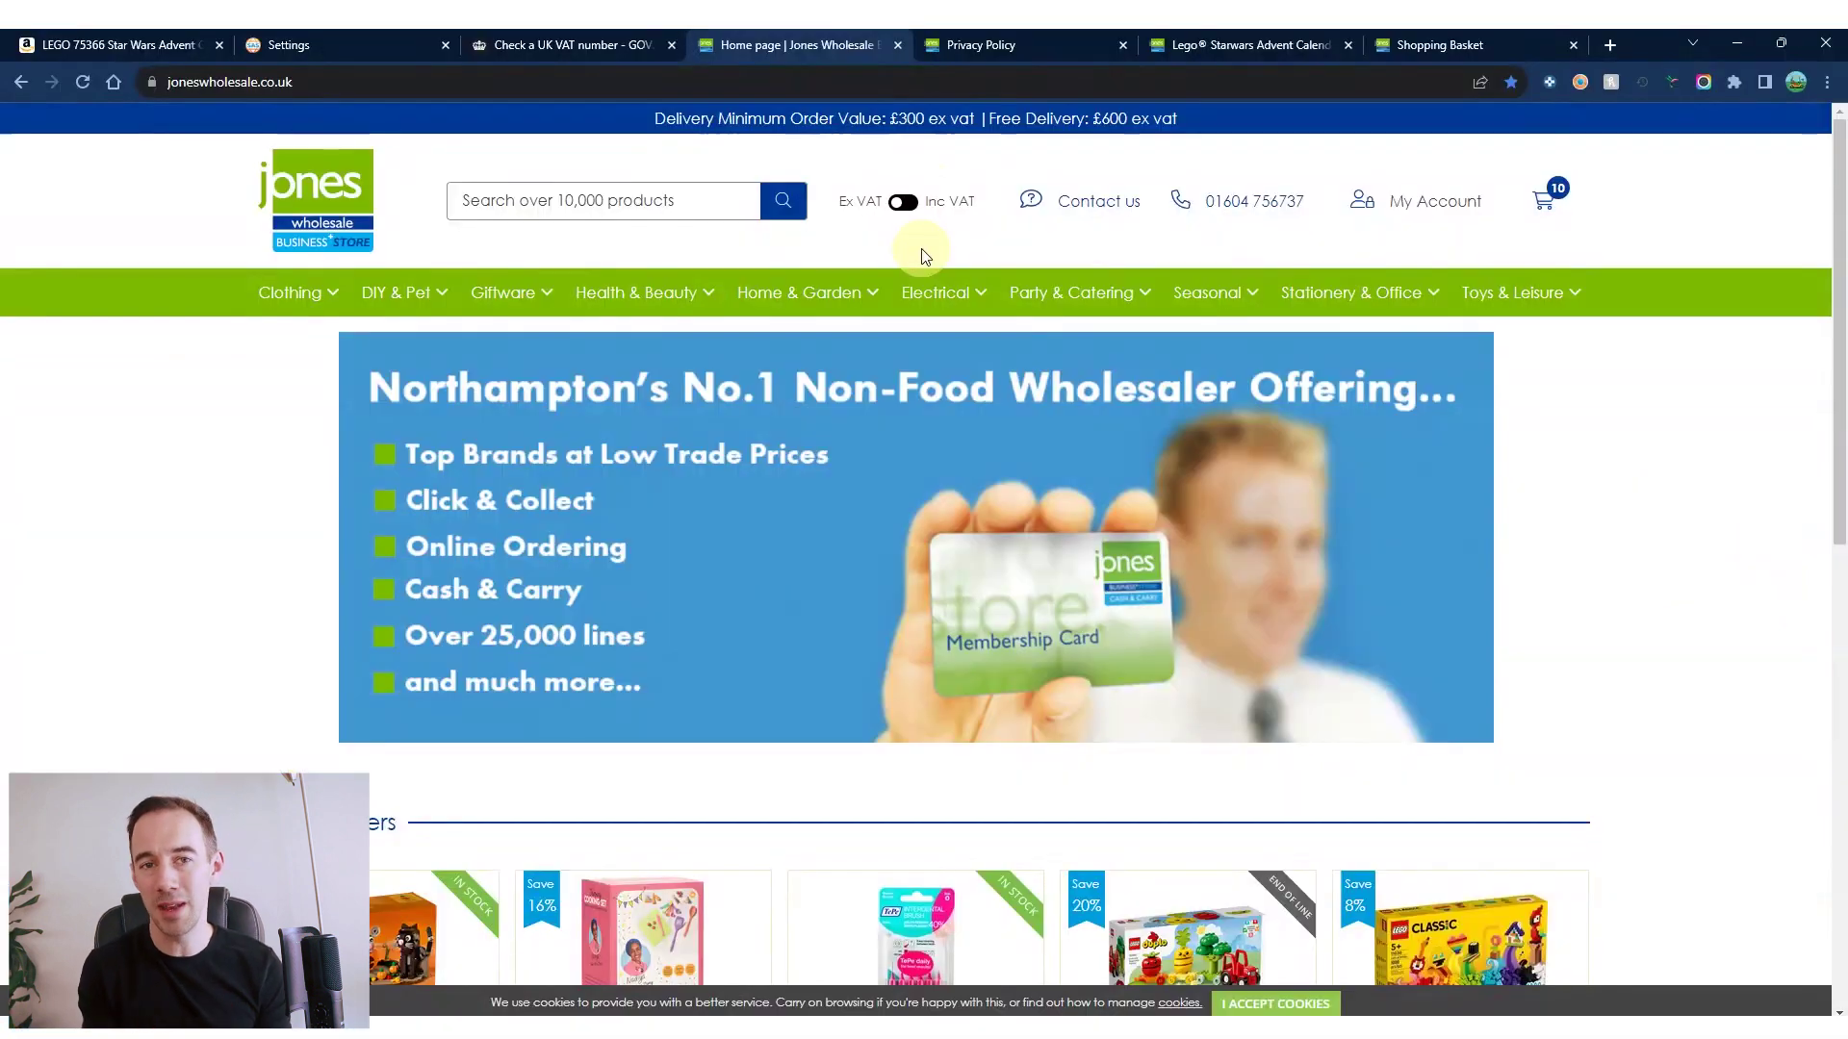
Scroll the Jones Wholesale home page to the footer's phone number and Northampton address
{"action": "scroll", "coordinate": [924, 255], "scroll_direction": "down", "scroll_amount": 10}
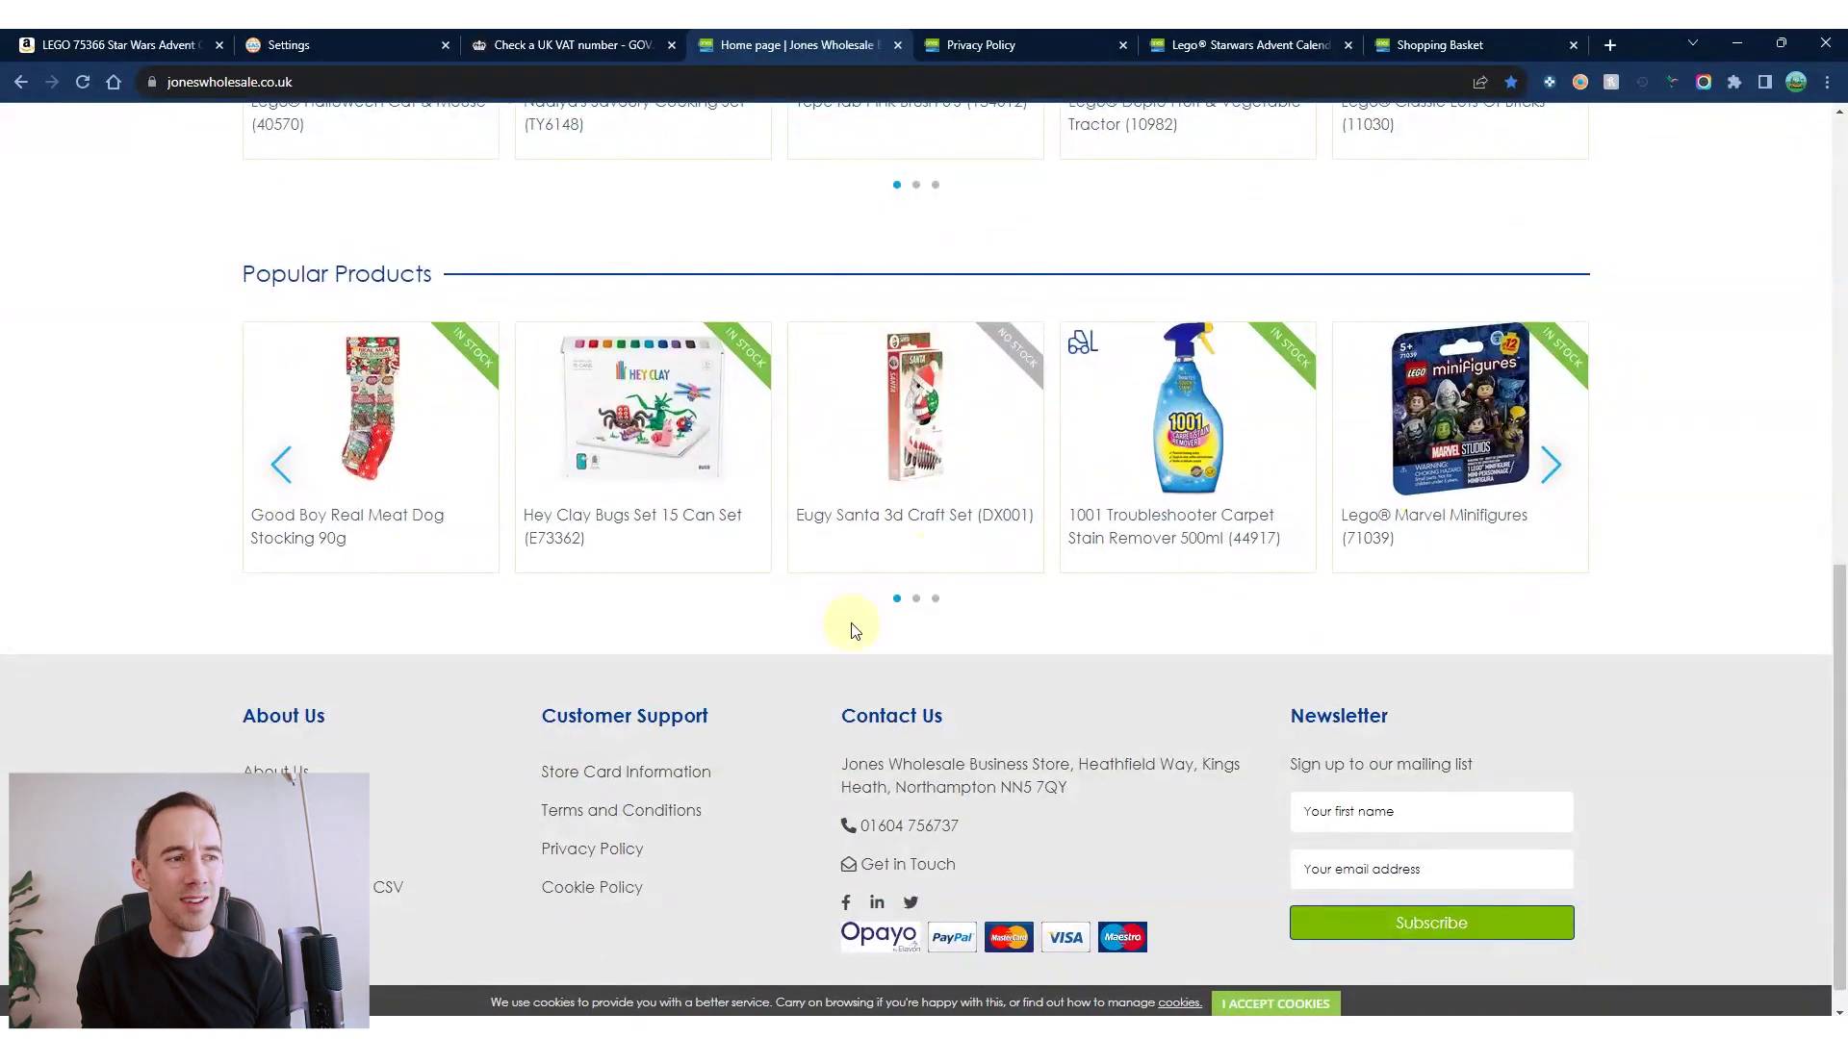
{"action": "scroll", "coordinate": [863, 617], "scroll_direction": "up", "scroll_amount": 3}
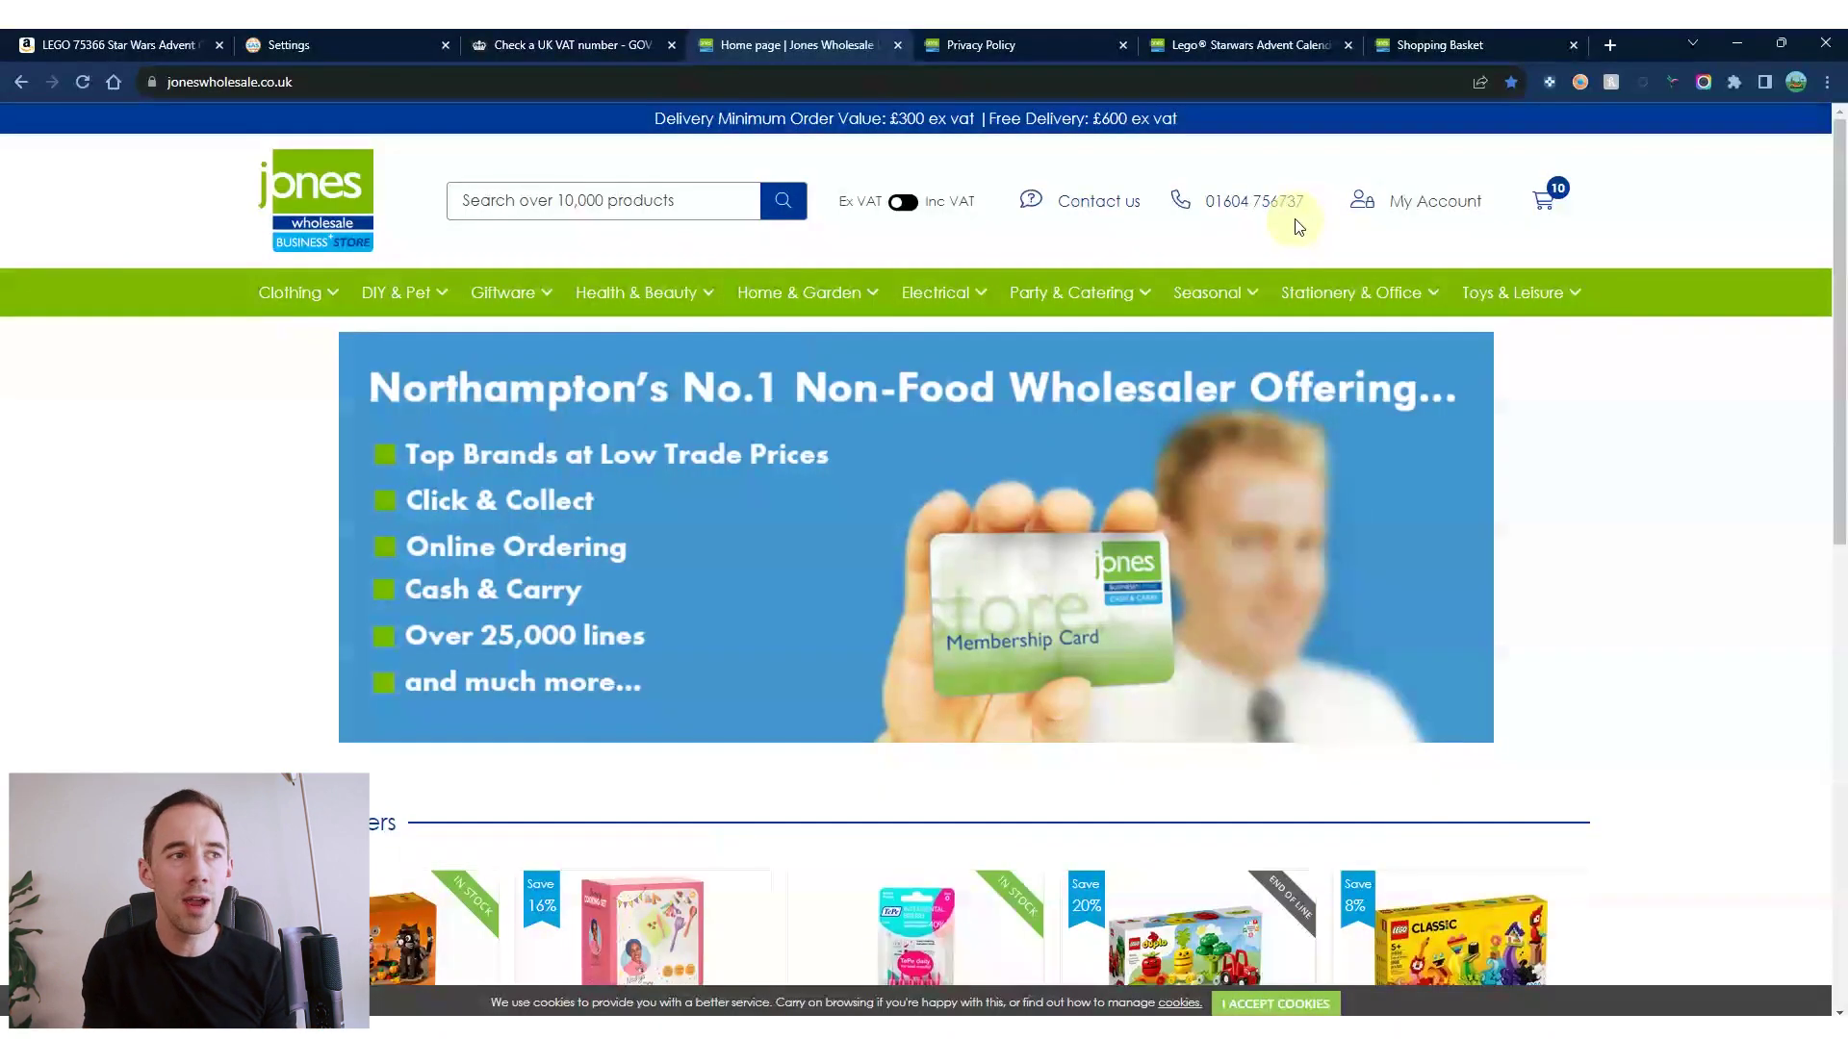
{"action": "scroll", "coordinate": [762, 438], "scroll_direction": "down", "scroll_amount": 8}
{"action": "scroll", "coordinate": [763, 438], "scroll_direction": "down", "scroll_amount": 3}
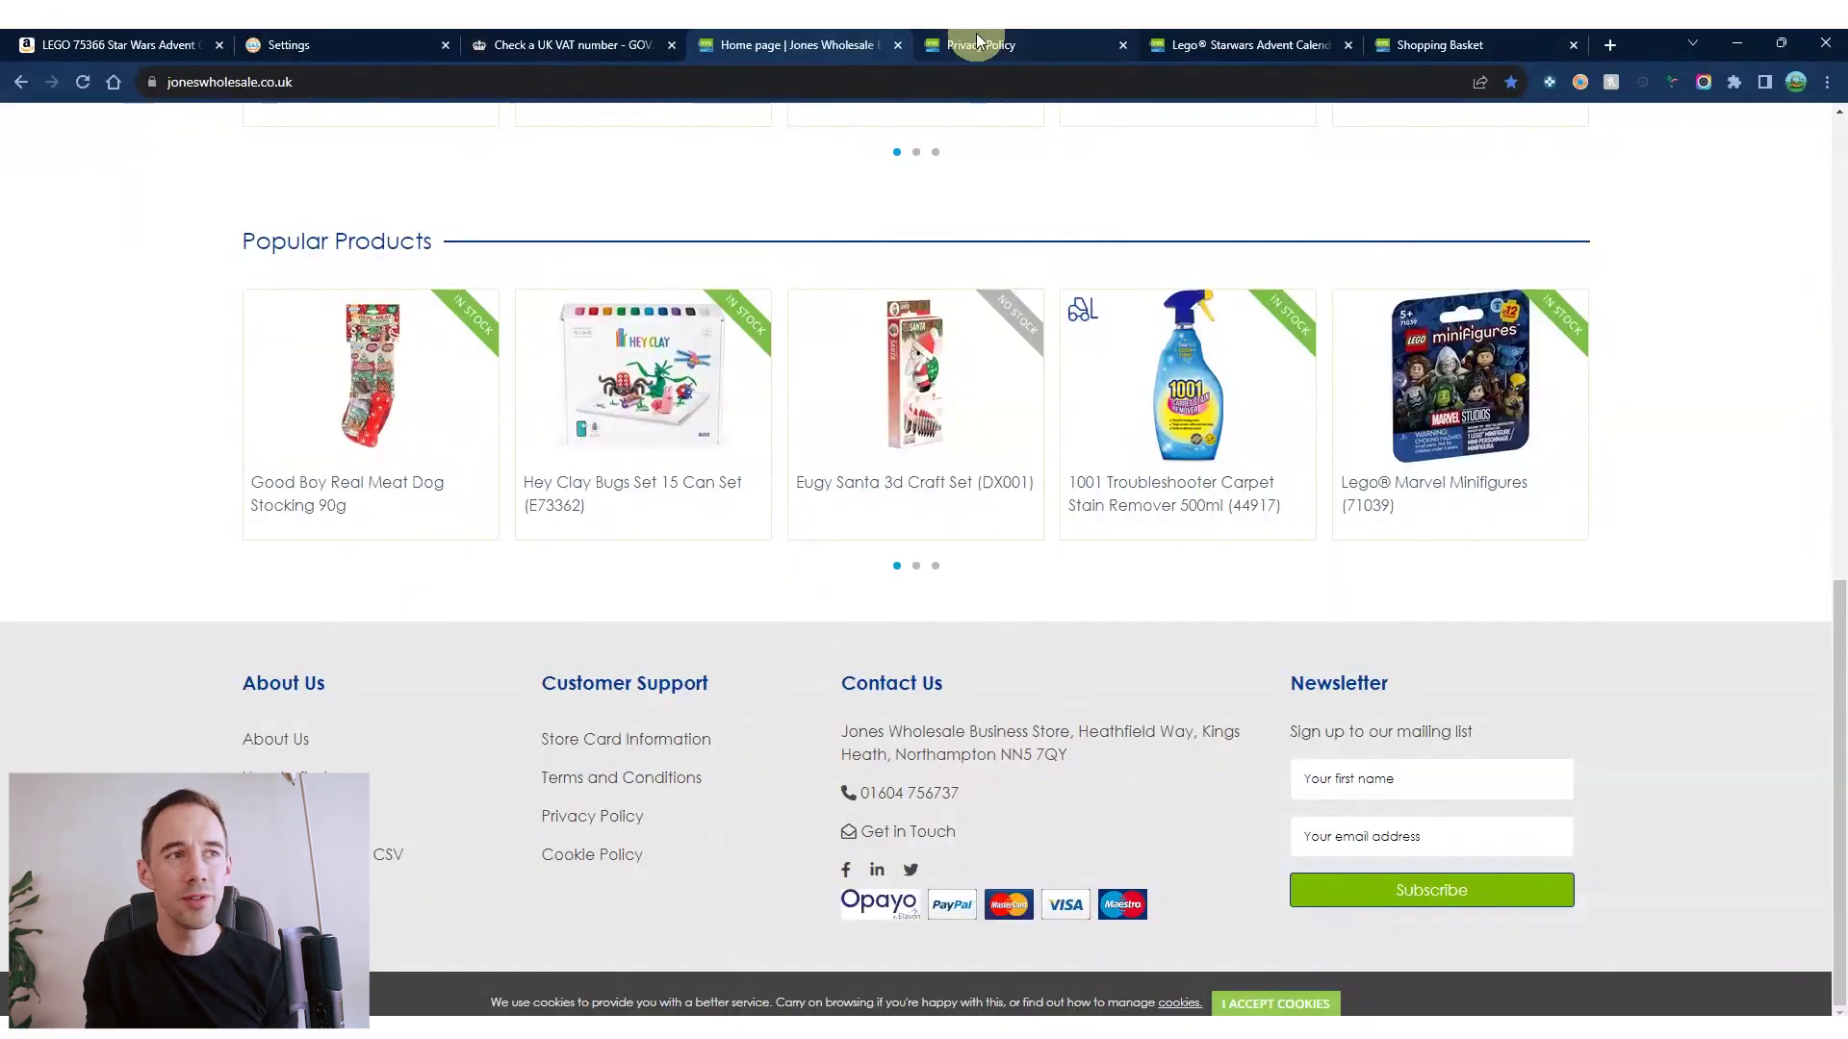
View the Privacy Policy's Customer Services block with address, email and phone
{"action": "left_click", "coordinate": [993, 39]}
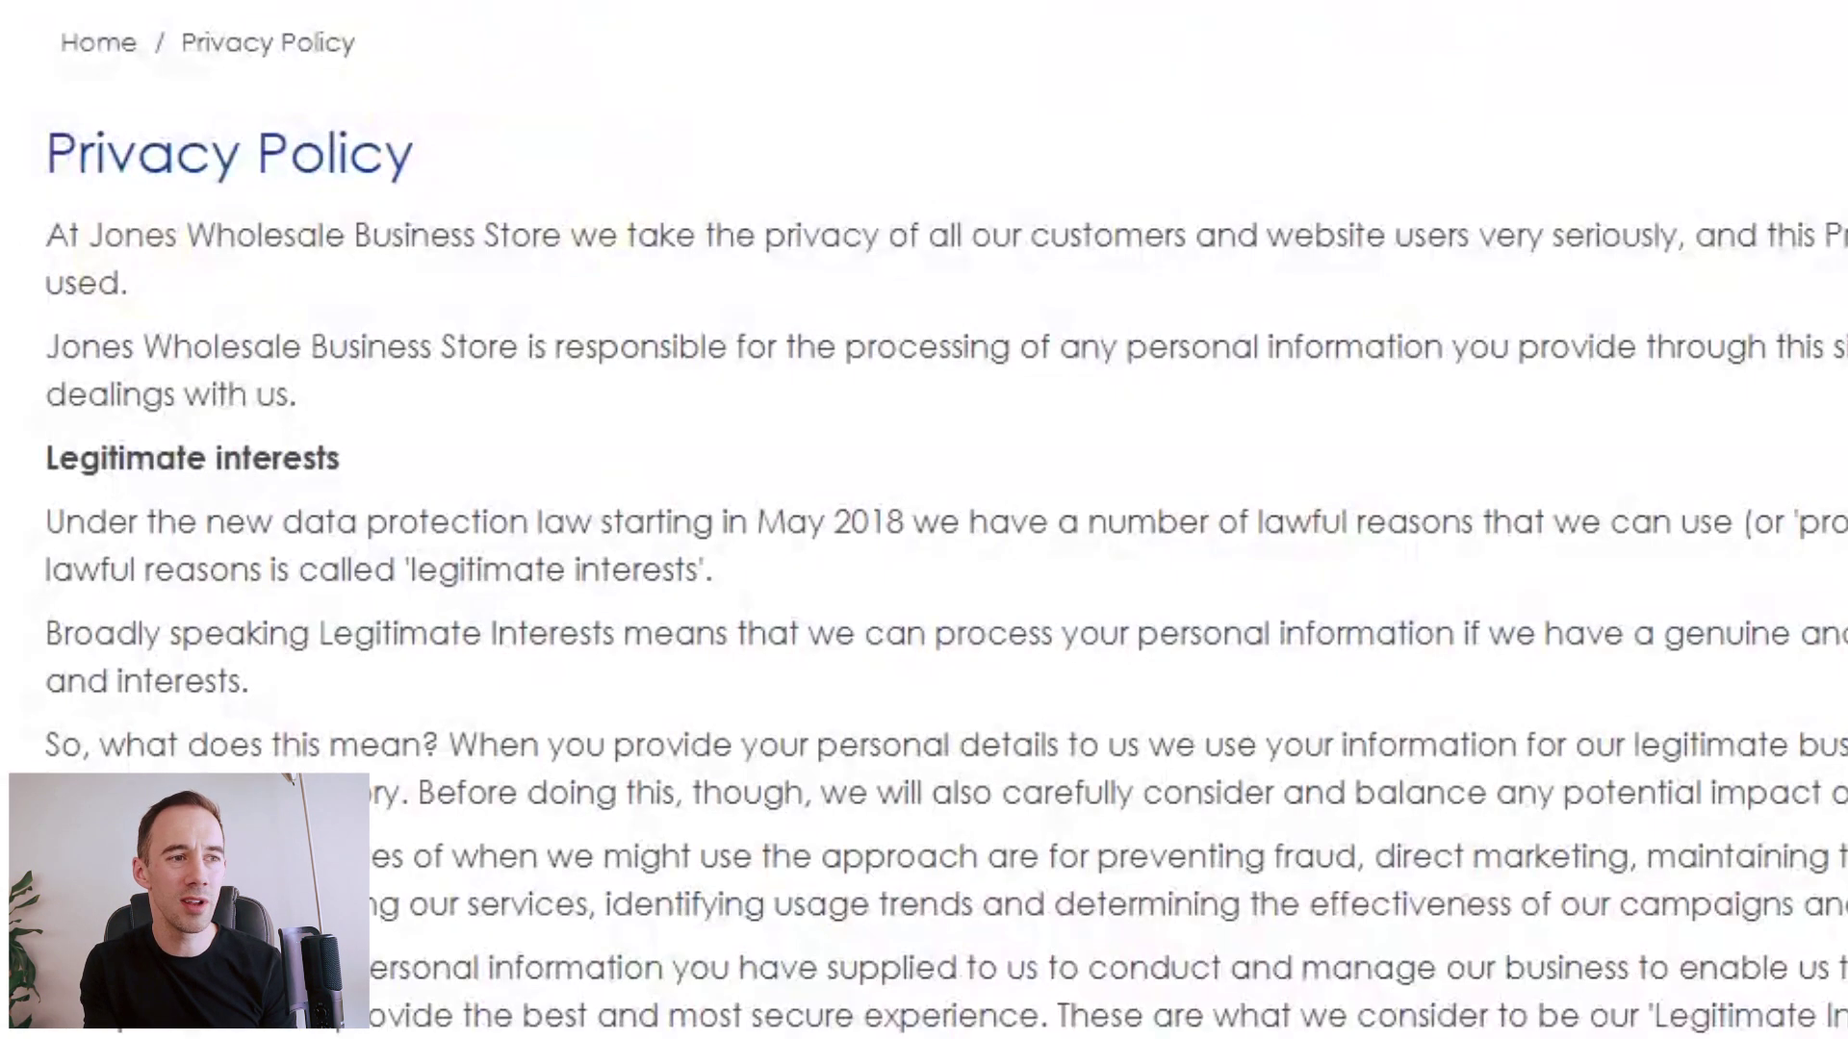
{"action": "scroll", "coordinate": [3, 606], "scroll_direction": "down", "scroll_amount": 20}
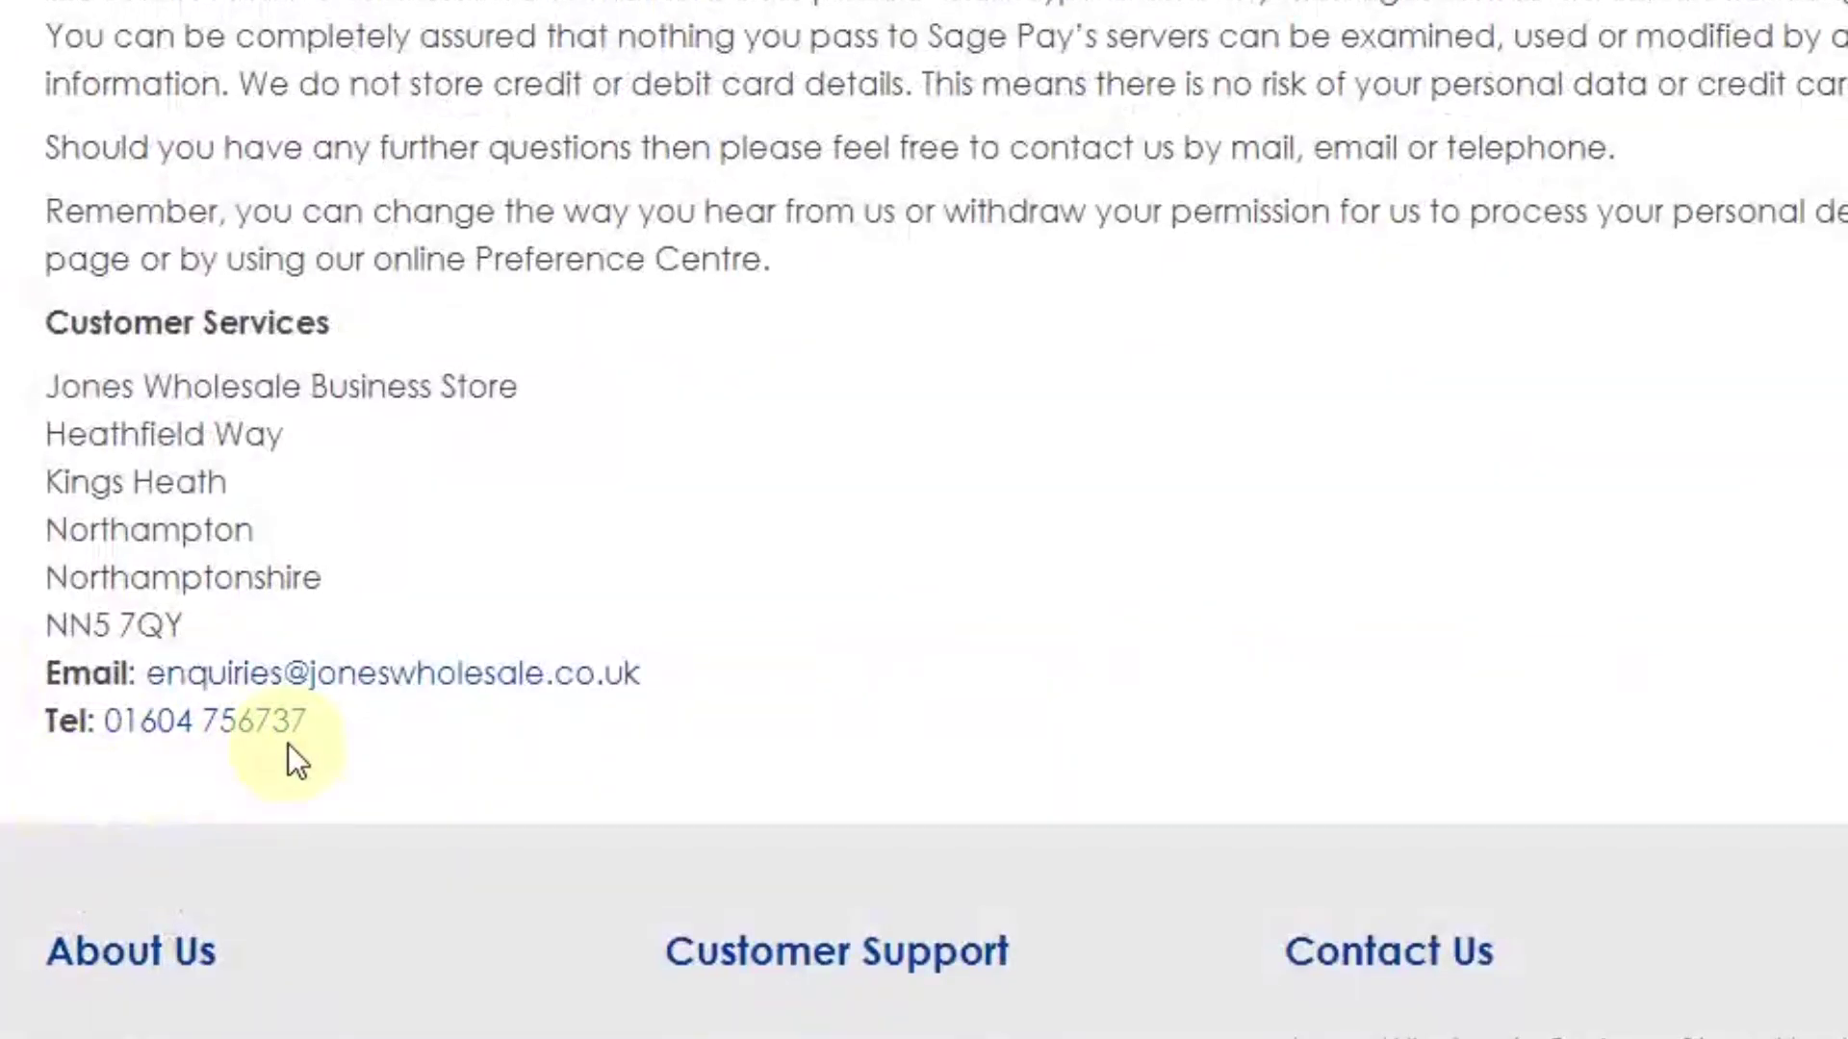
{"action": "scroll", "coordinate": [286, 743], "scroll_direction": "up", "scroll_amount": 3}
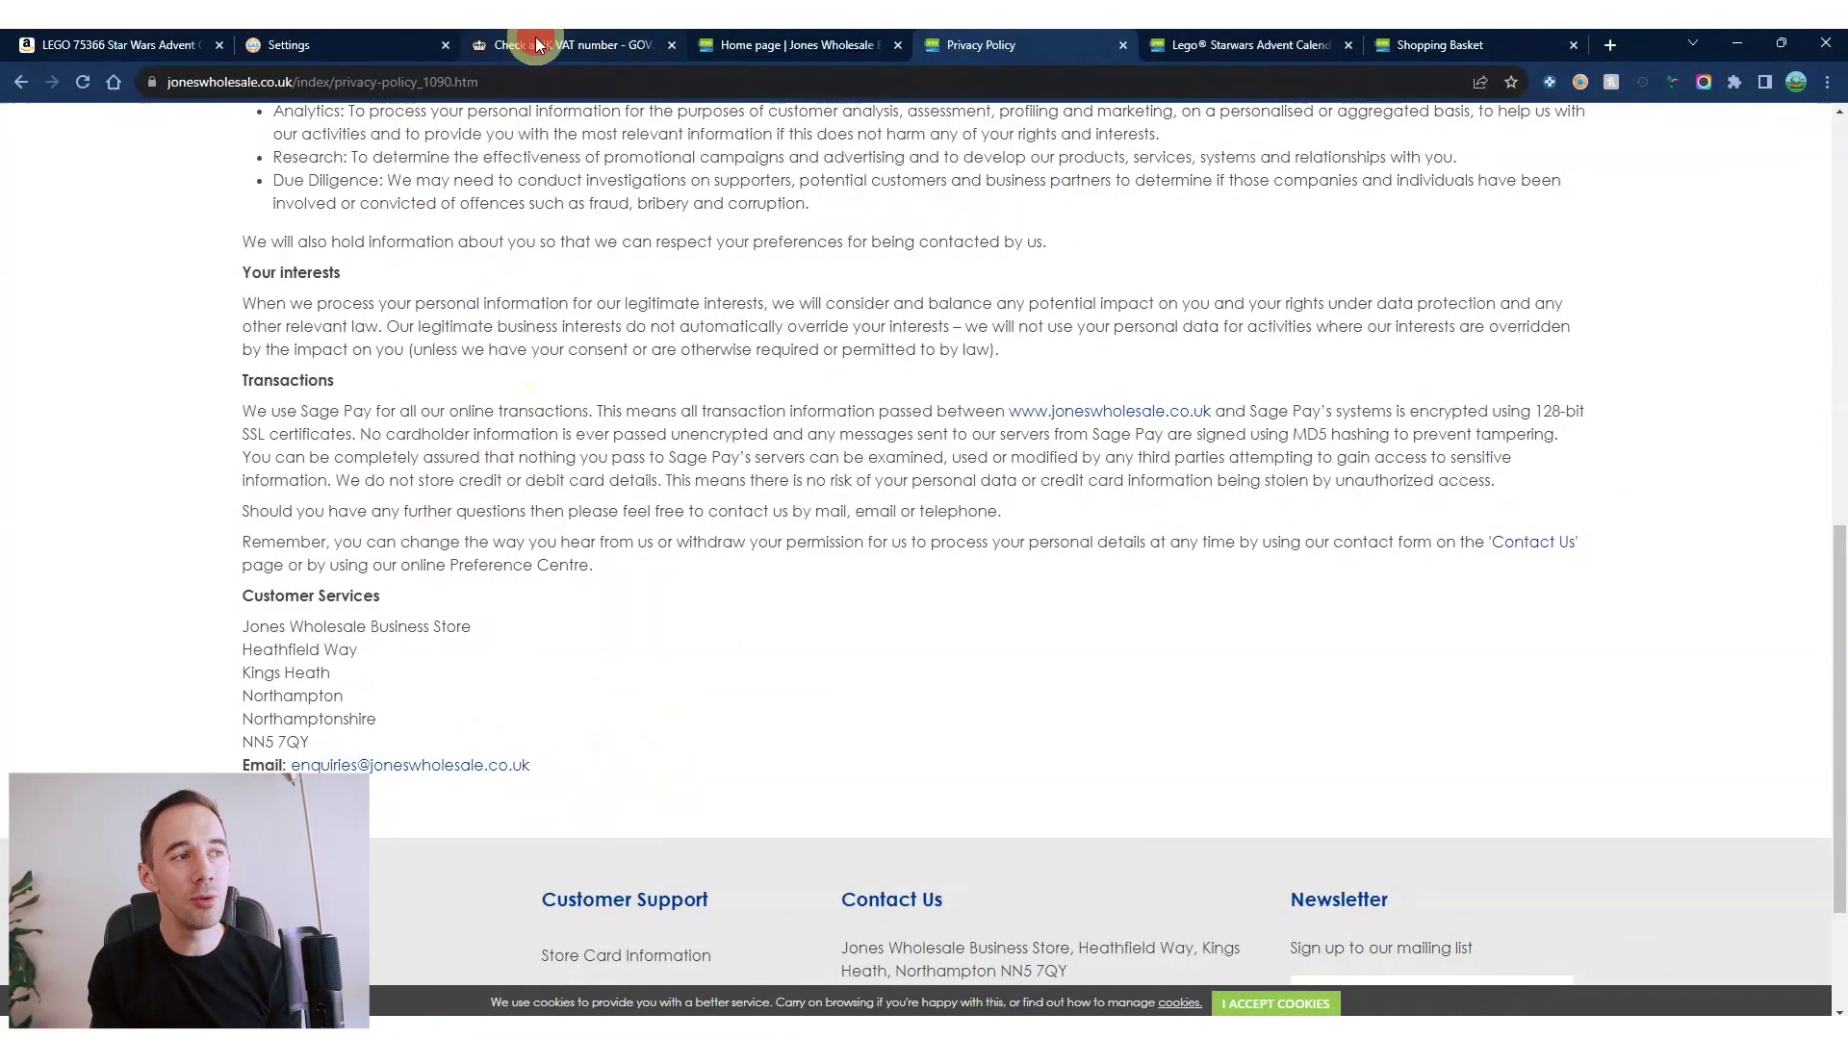
Start the GOV.UK VAT checker and test the number 123456789, which is rejected as invalid
{"action": "left_click", "coordinate": [536, 45]}
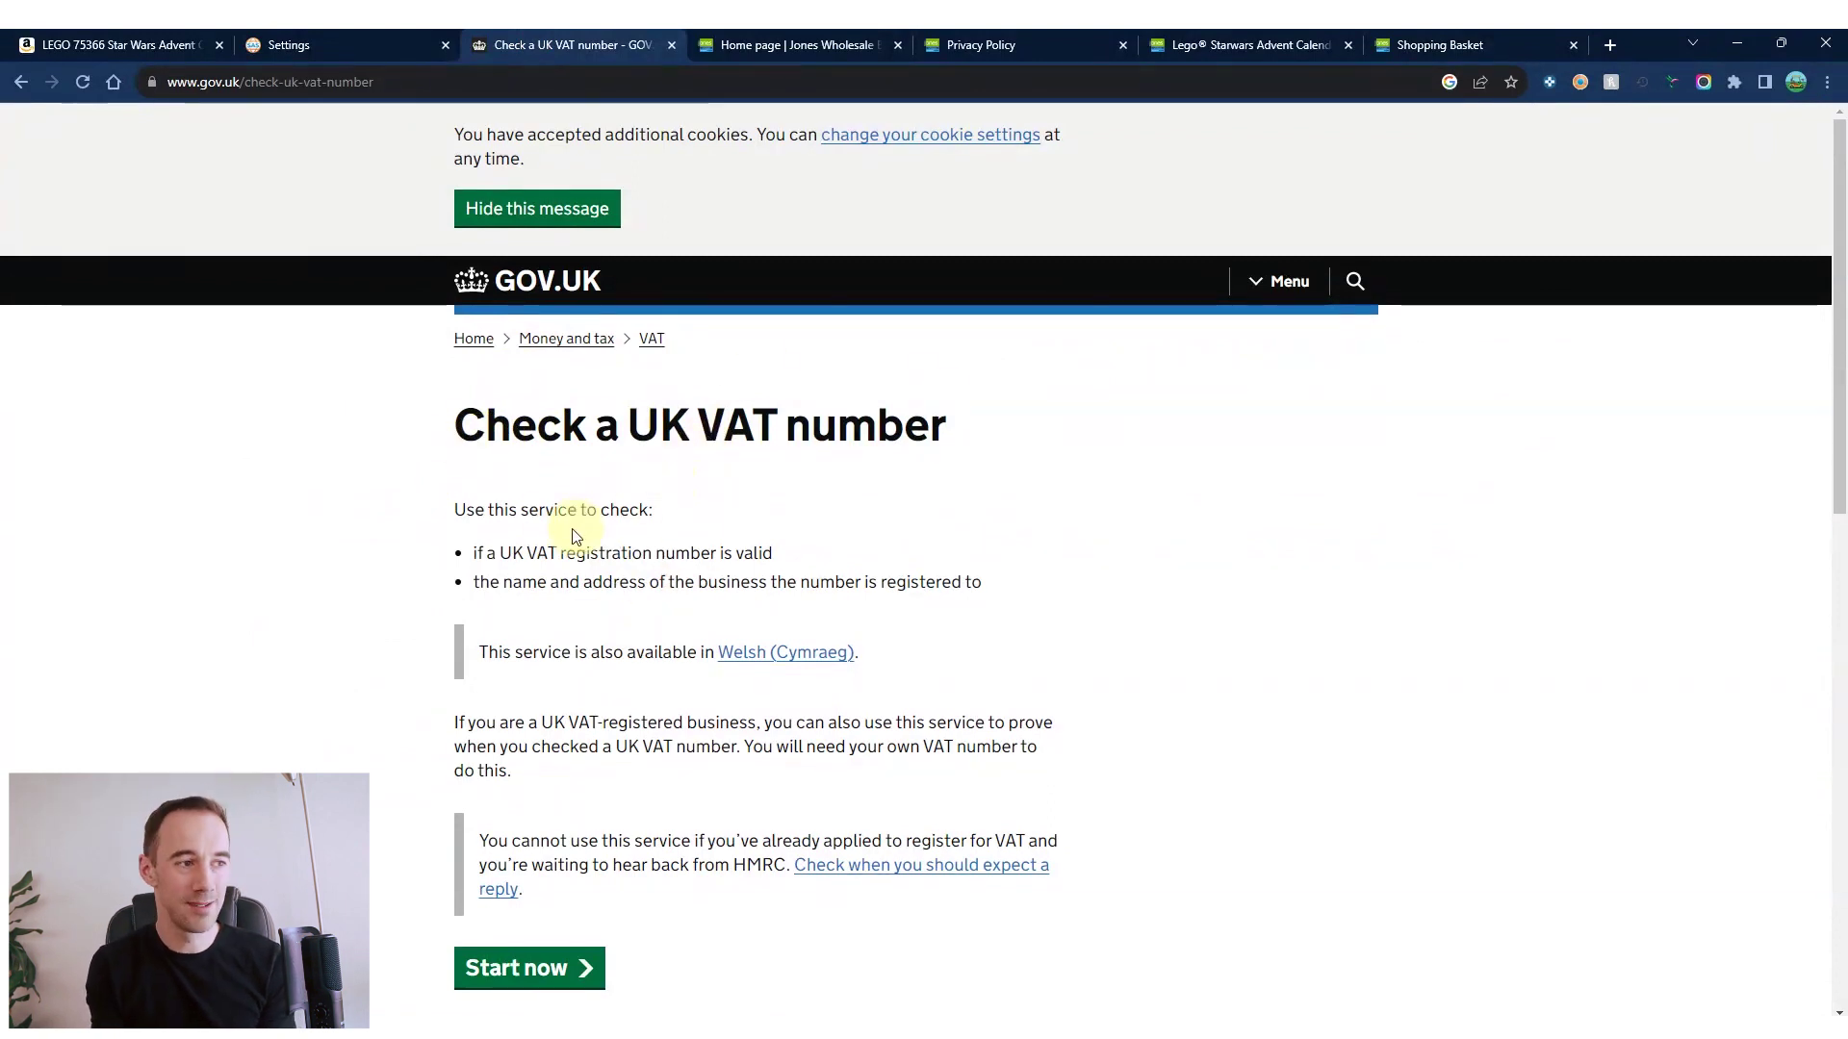
{"action": "scroll", "coordinate": [415, 347], "scroll_direction": "down", "scroll_amount": 5}
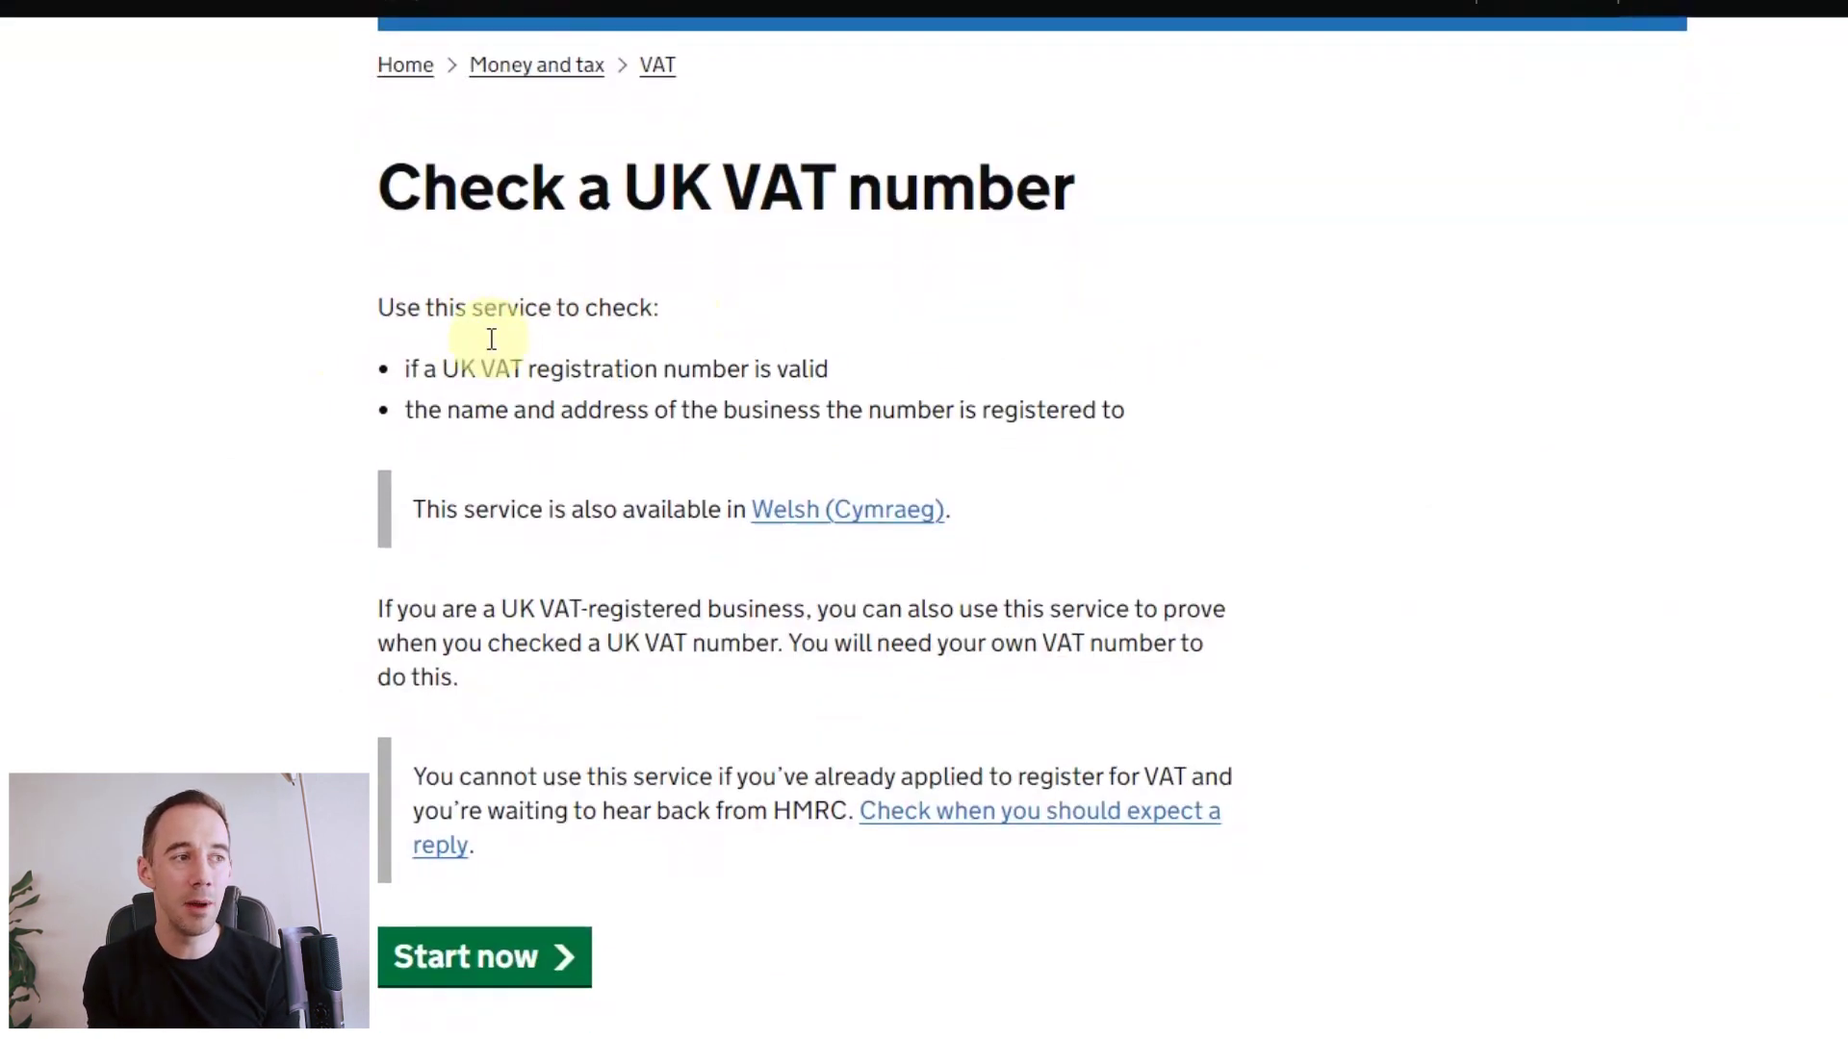
{"action": "left_click", "coordinate": [467, 463]}
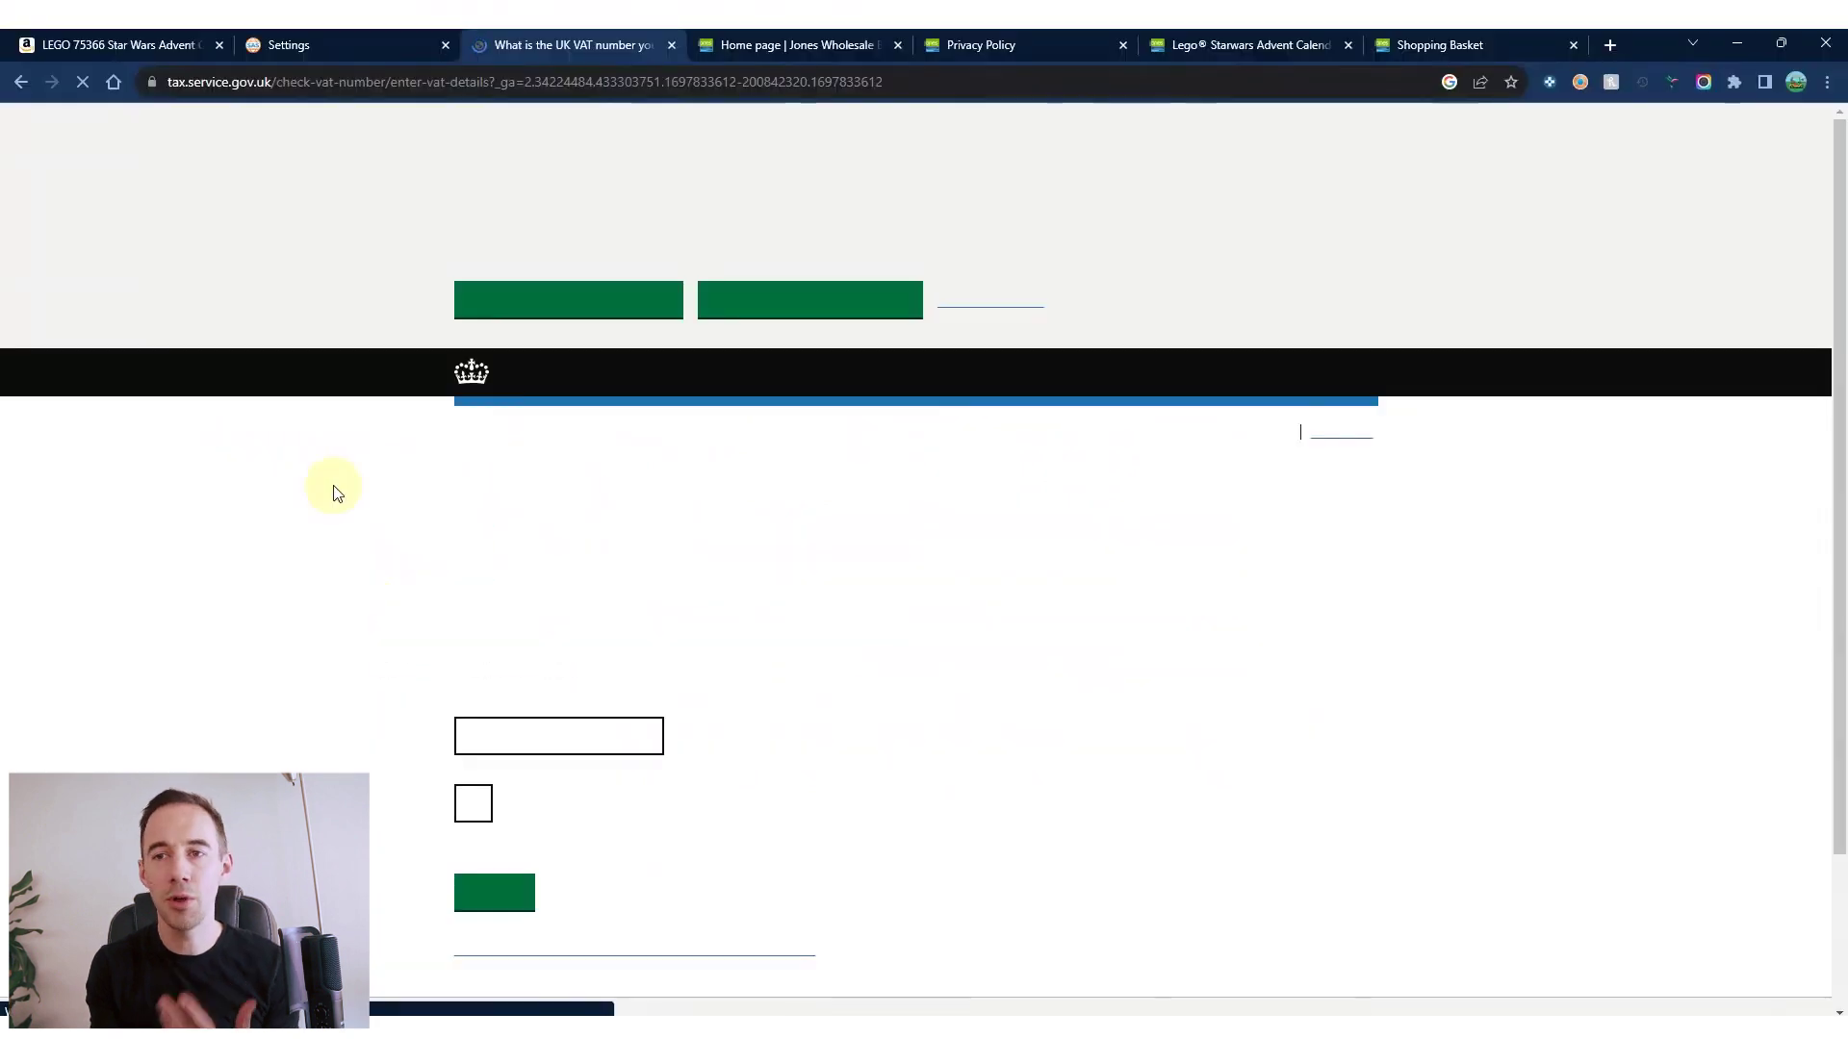
{"action": "left_click", "coordinate": [592, 688]}
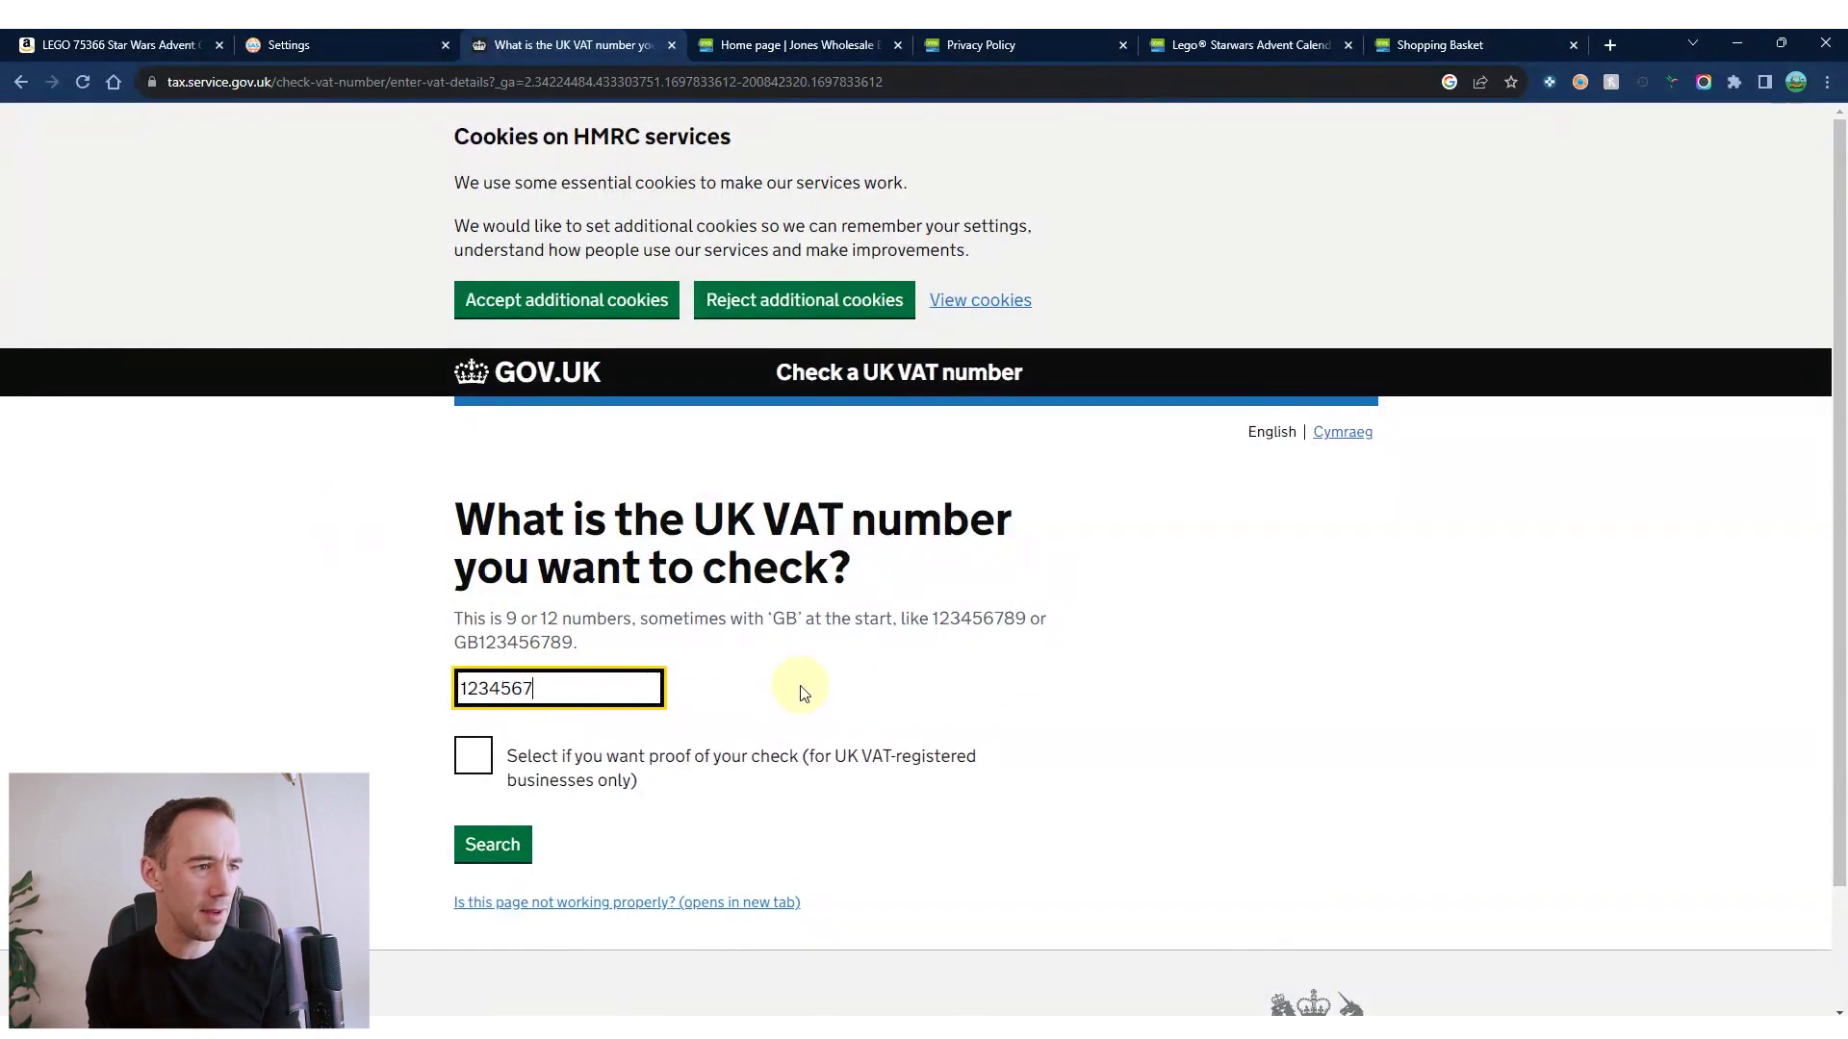
{"action": "type", "text": "123456789"}
{"action": "key", "text": "Return"}
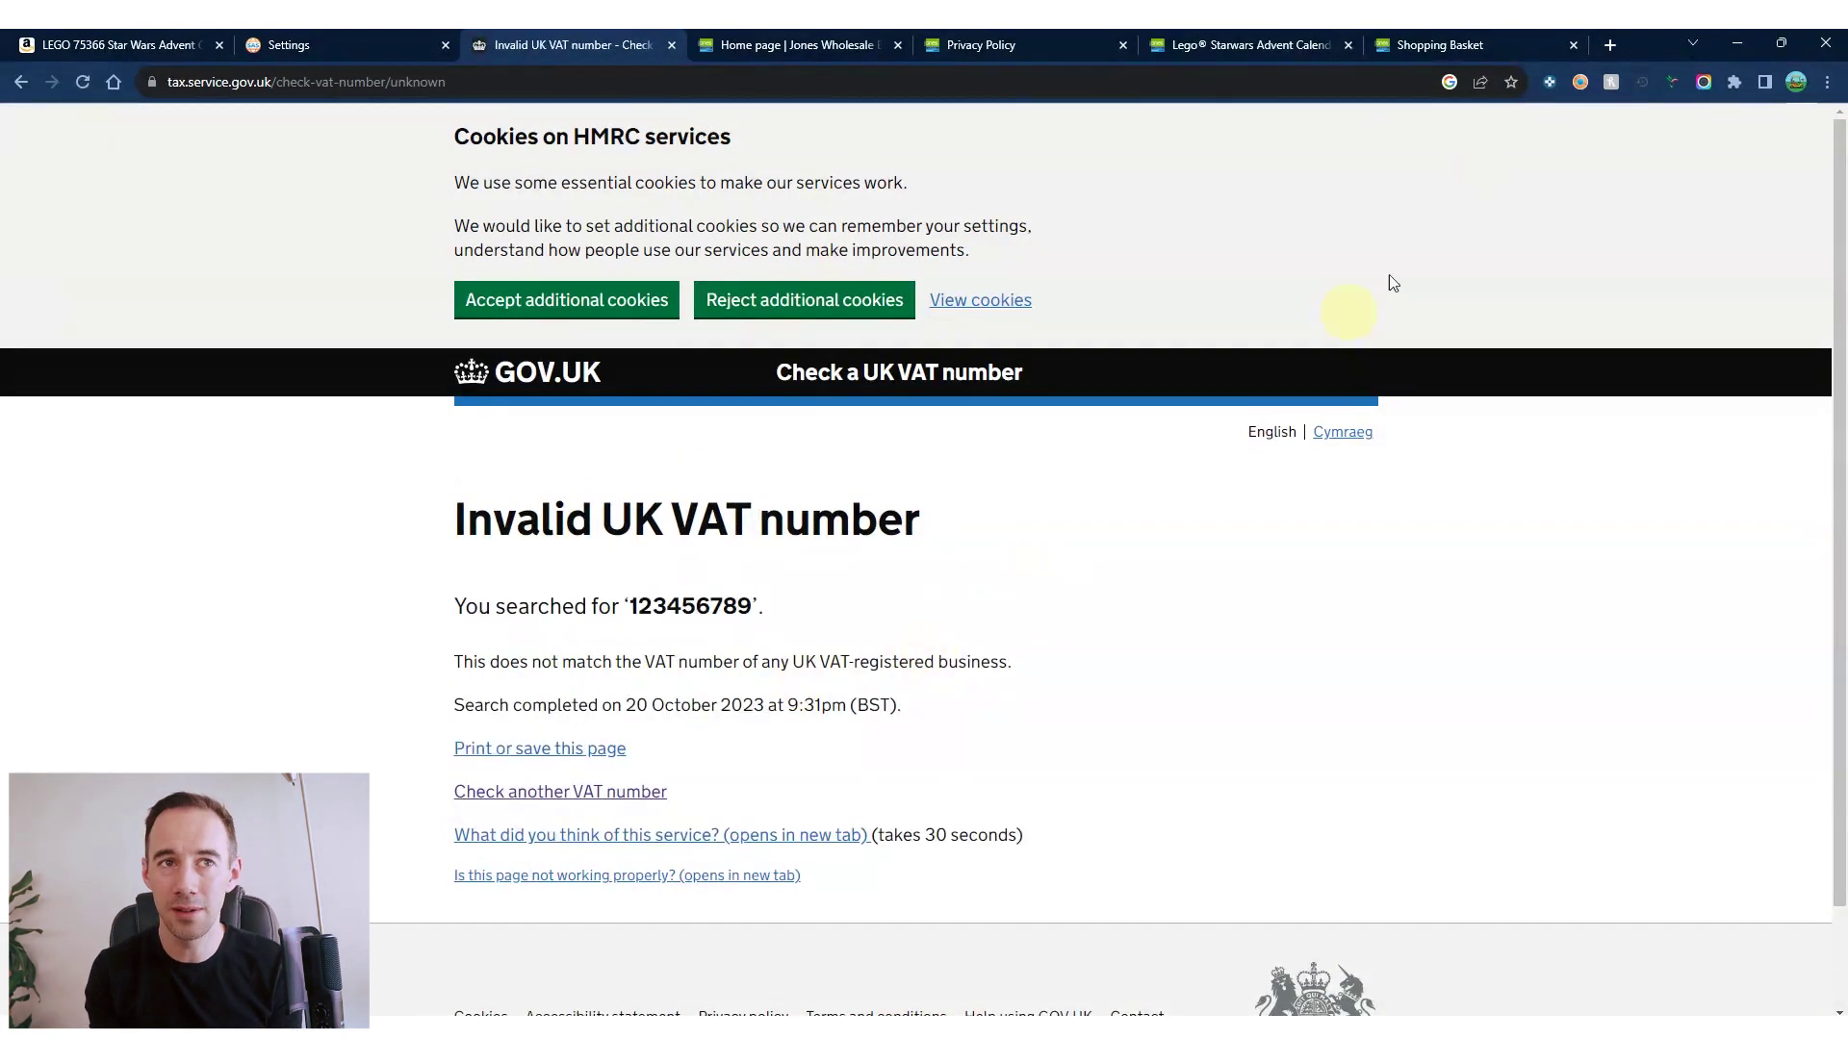
Paste the supplier's VAT number and confirm it is registered to RS Industrial Group Limited
{"action": "left_click", "coordinate": [512, 785]}
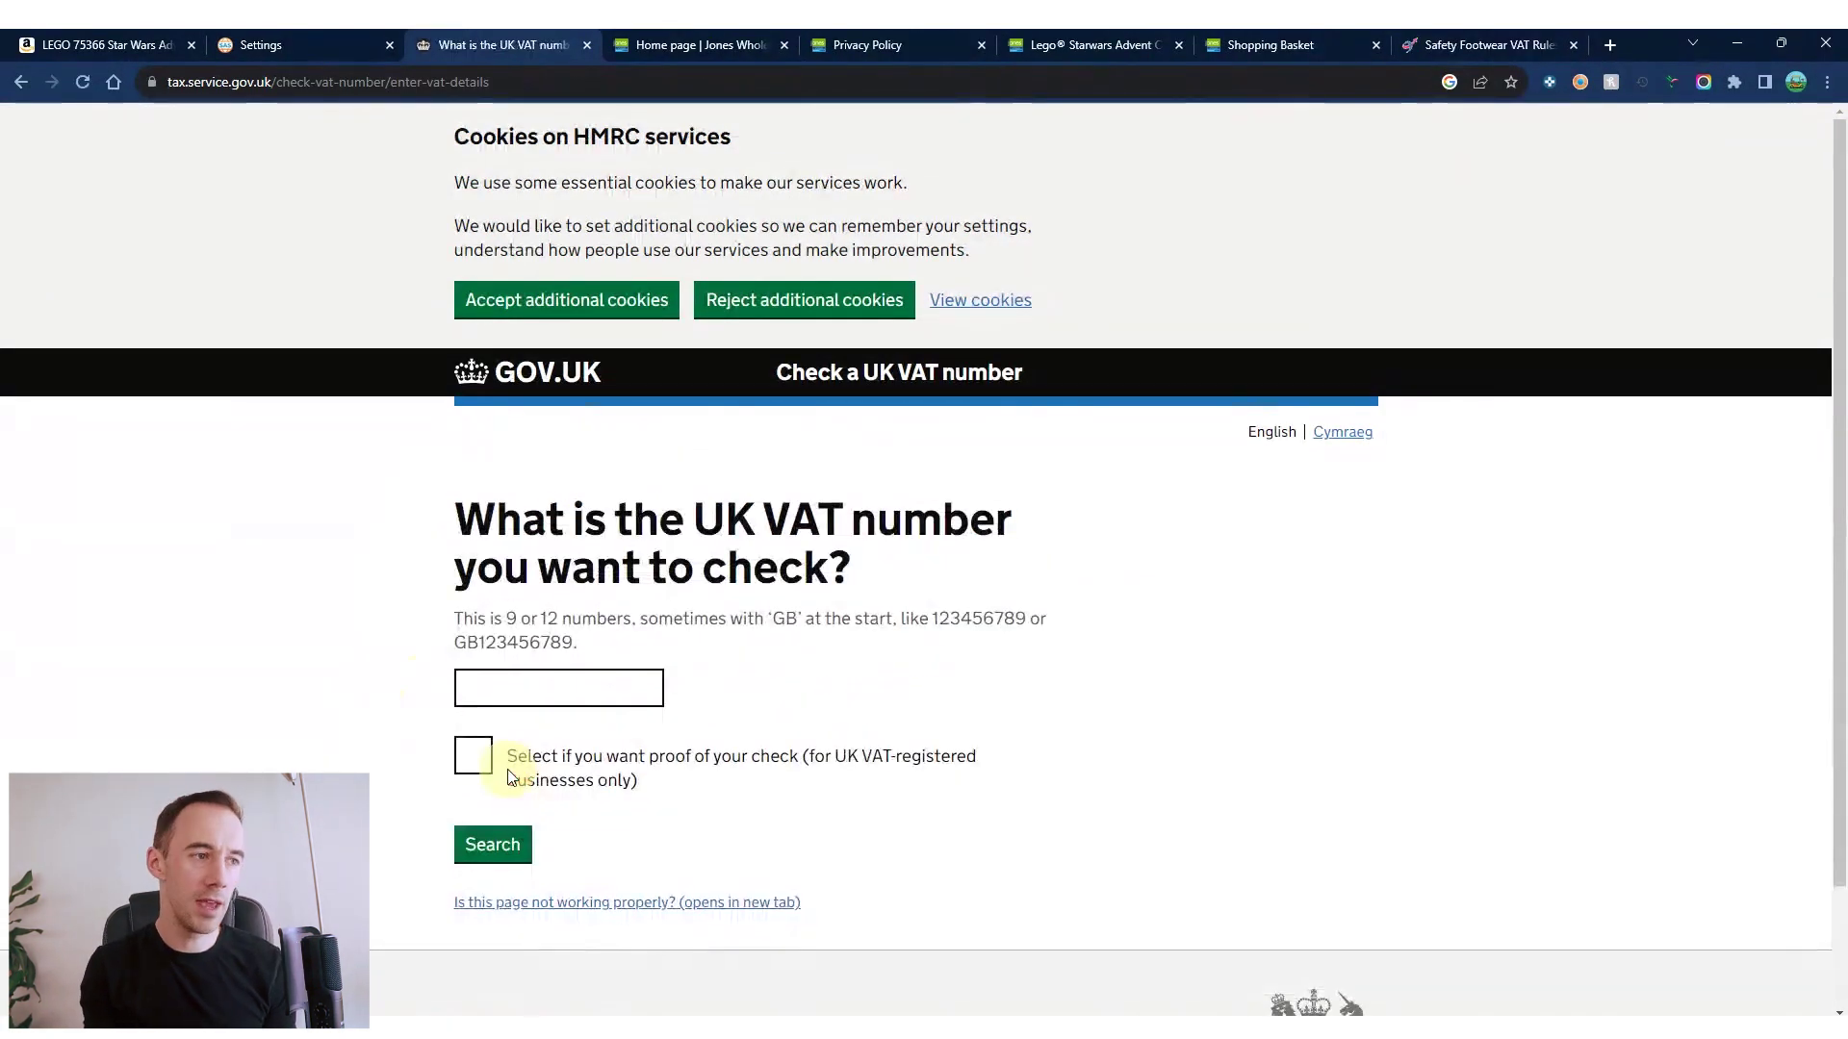
{"action": "left_click", "coordinate": [619, 687]}
{"action": "type", "text": "192 5239 93"}
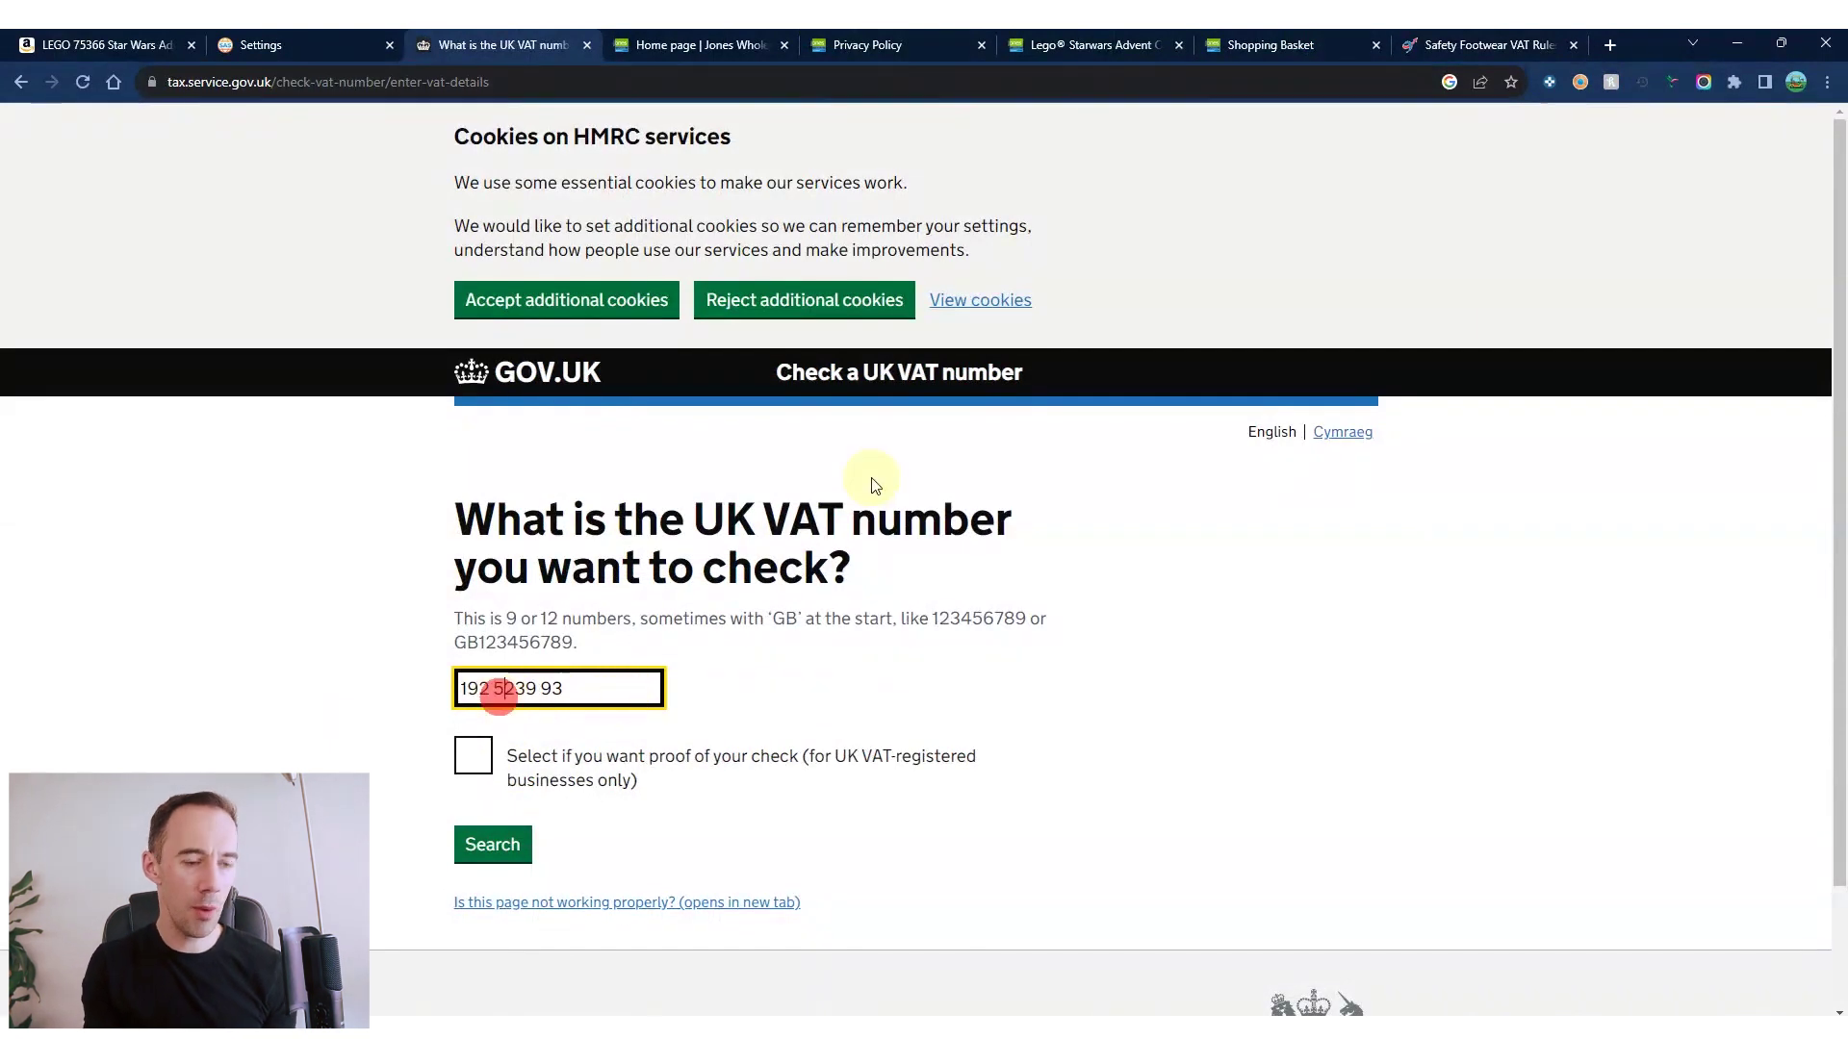
{"action": "left_click", "coordinate": [518, 843]}
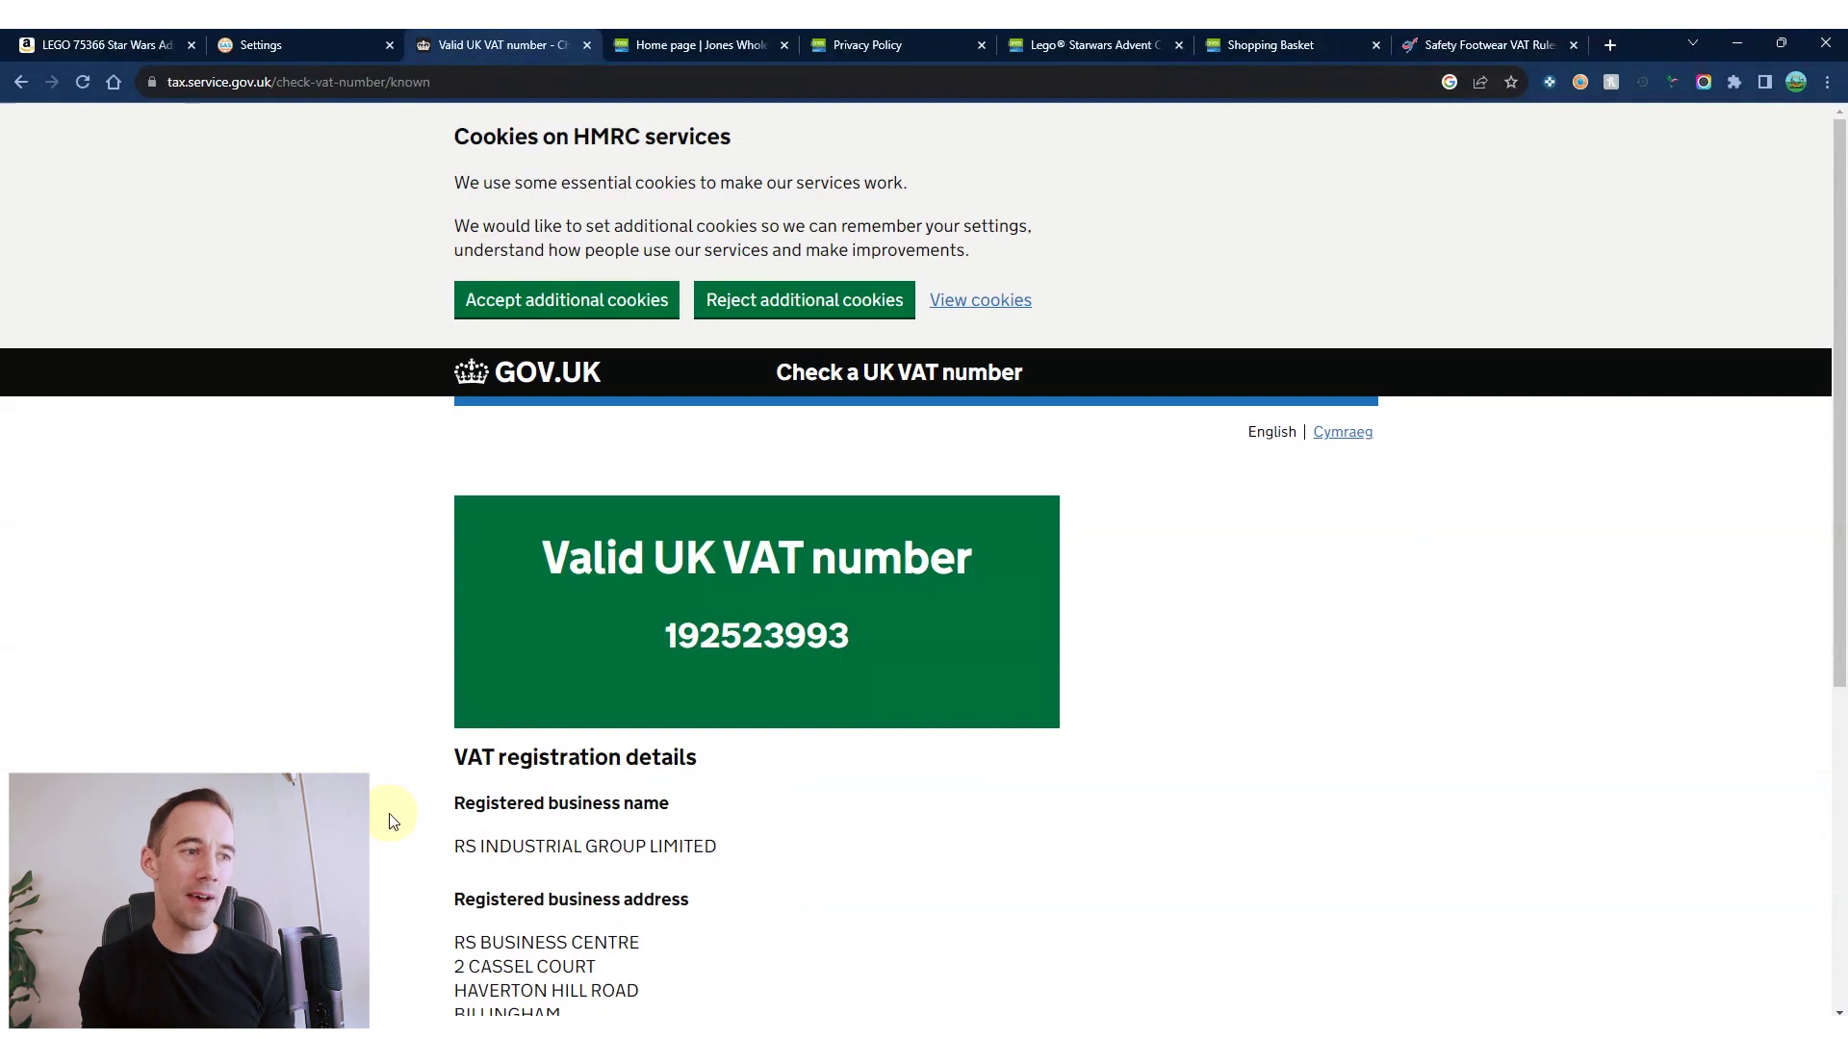
Read the VAT-registered business address, then go back to the Jones Wholesale tab
{"action": "scroll", "coordinate": [393, 821], "scroll_direction": "down", "scroll_amount": 3}
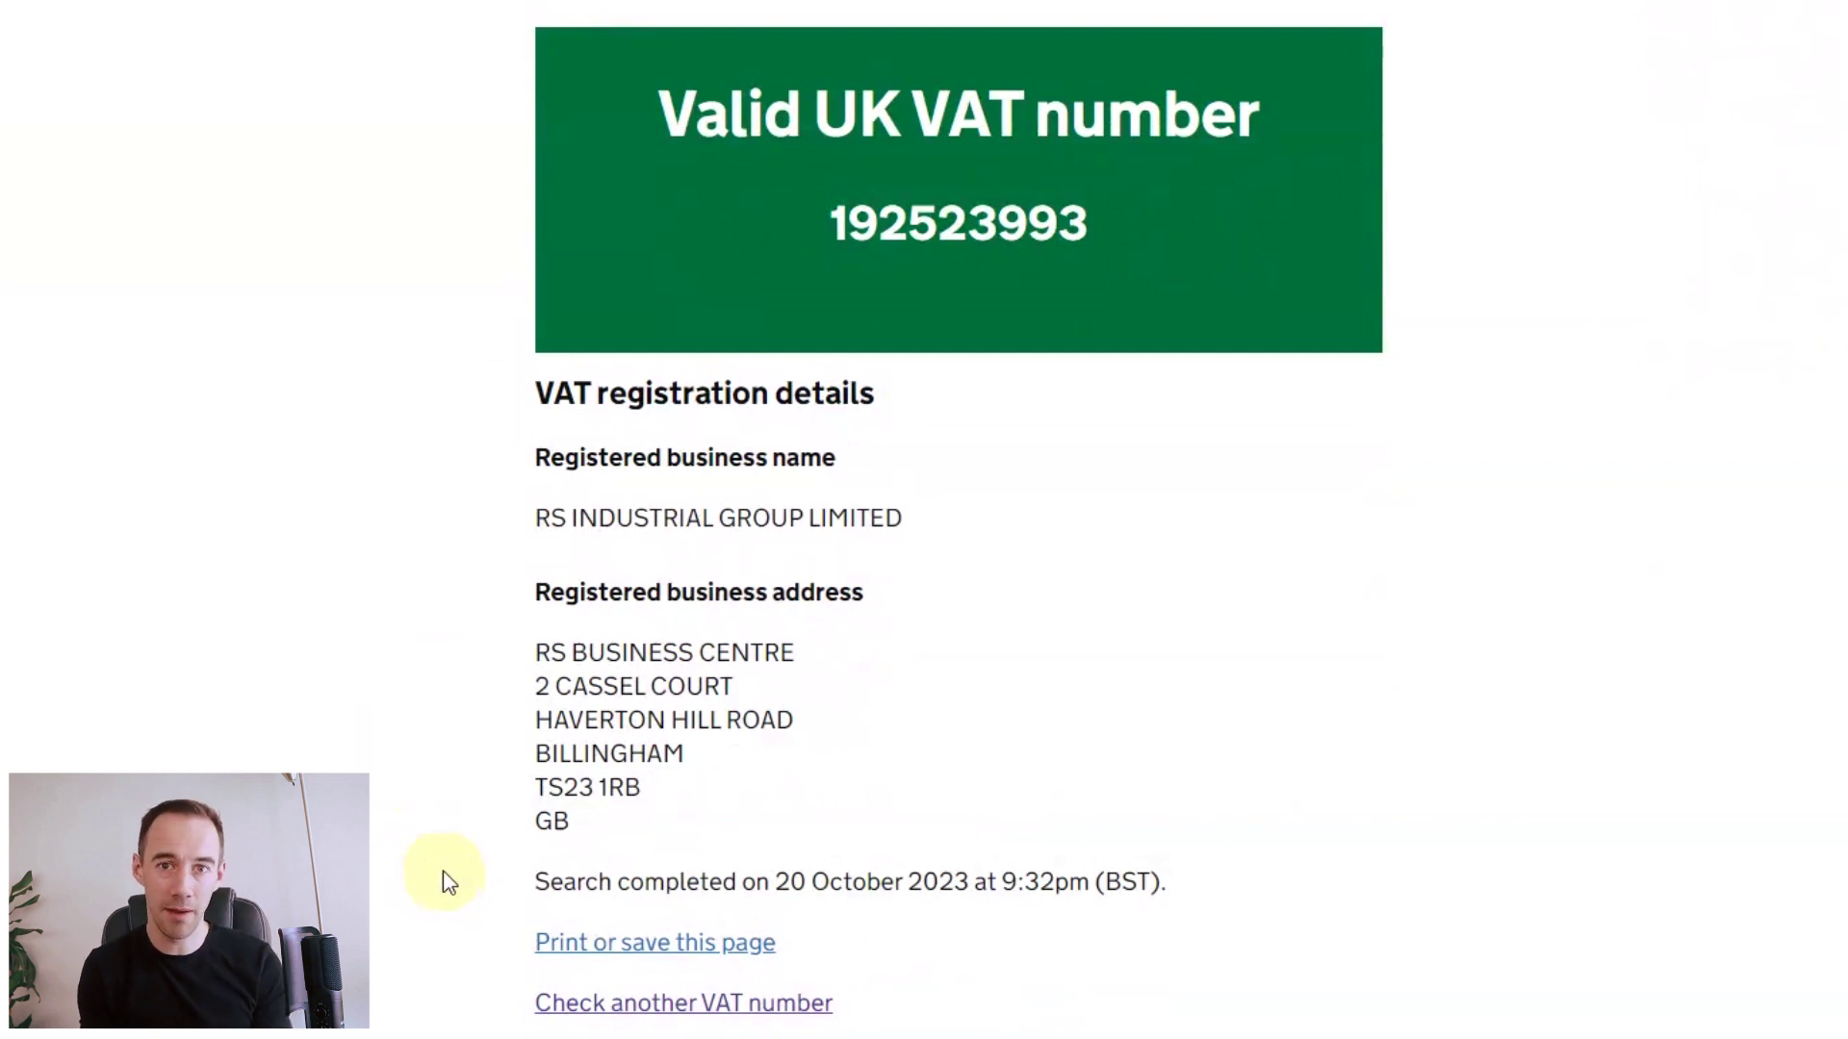
{"action": "left_click", "coordinate": [654, 36]}
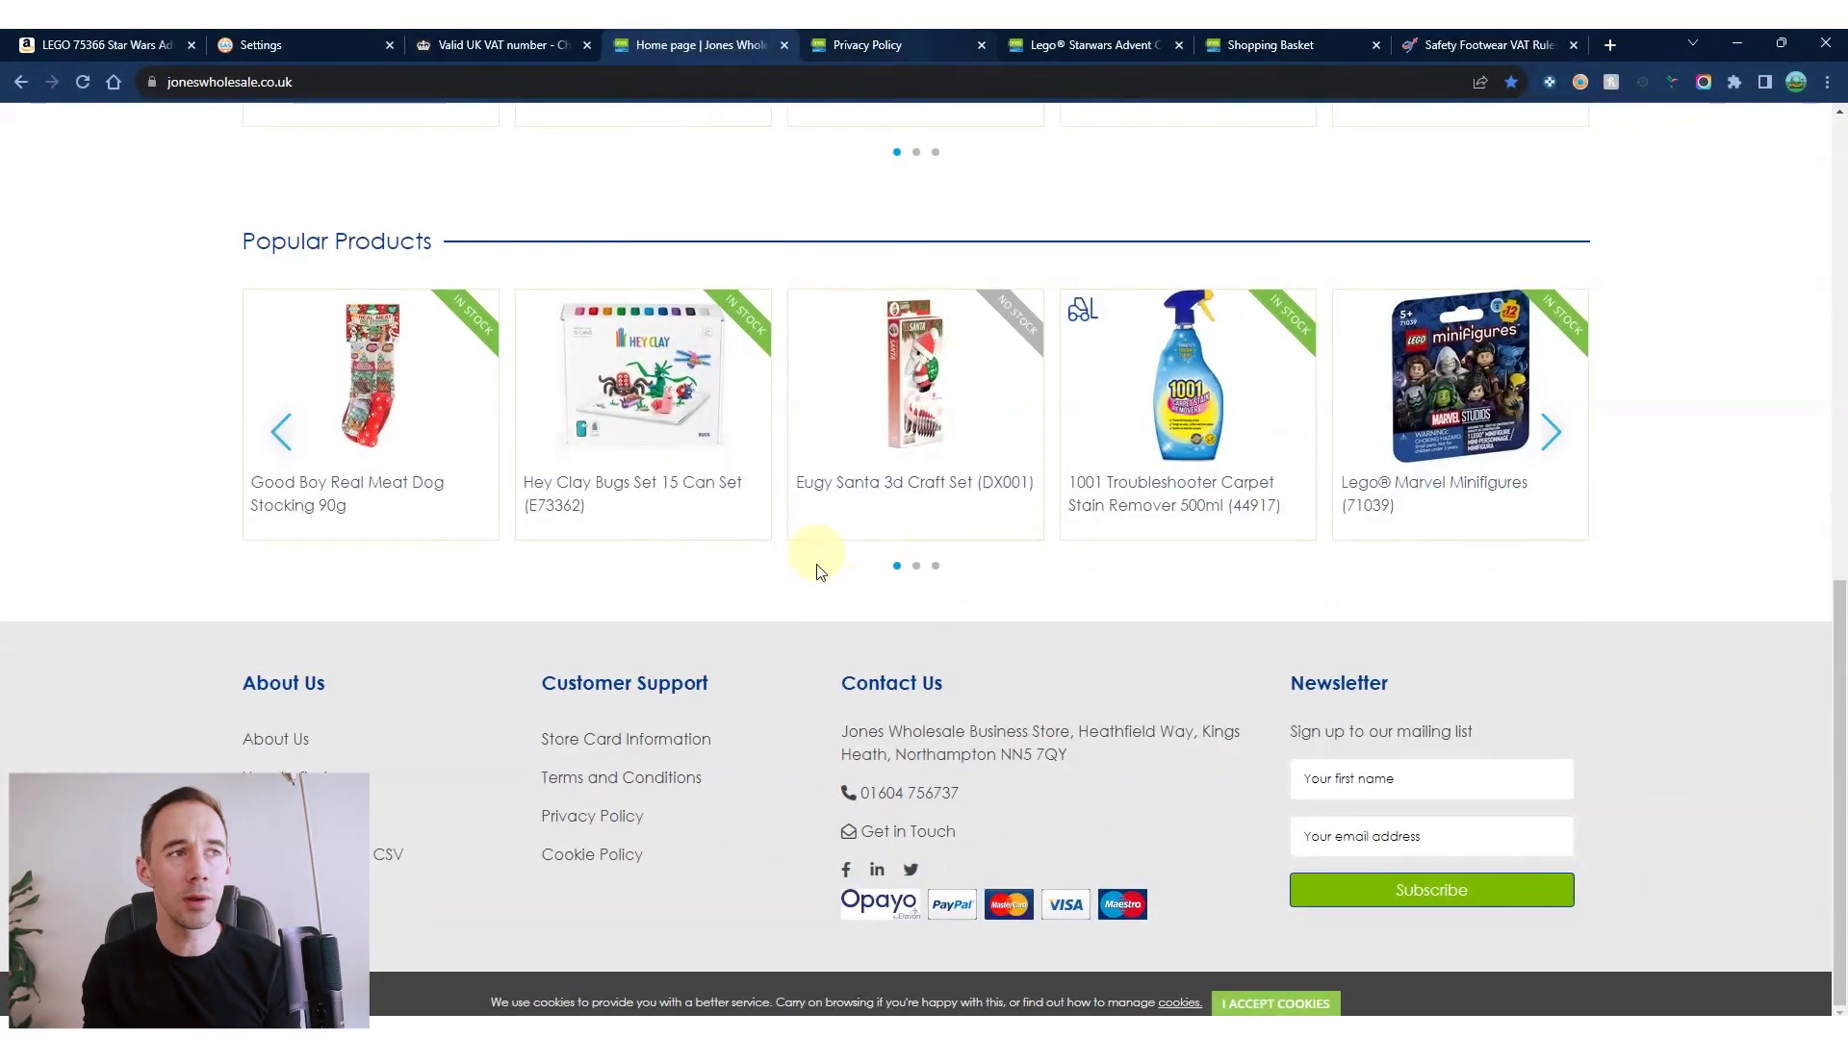
Add 10 Lego Starwars Advent Calendars to the Jones Wholesale basket
{"action": "scroll", "coordinate": [825, 599], "scroll_direction": "up", "scroll_amount": 15}
{"action": "scroll", "coordinate": [826, 598], "scroll_direction": "down", "scroll_amount": 5}
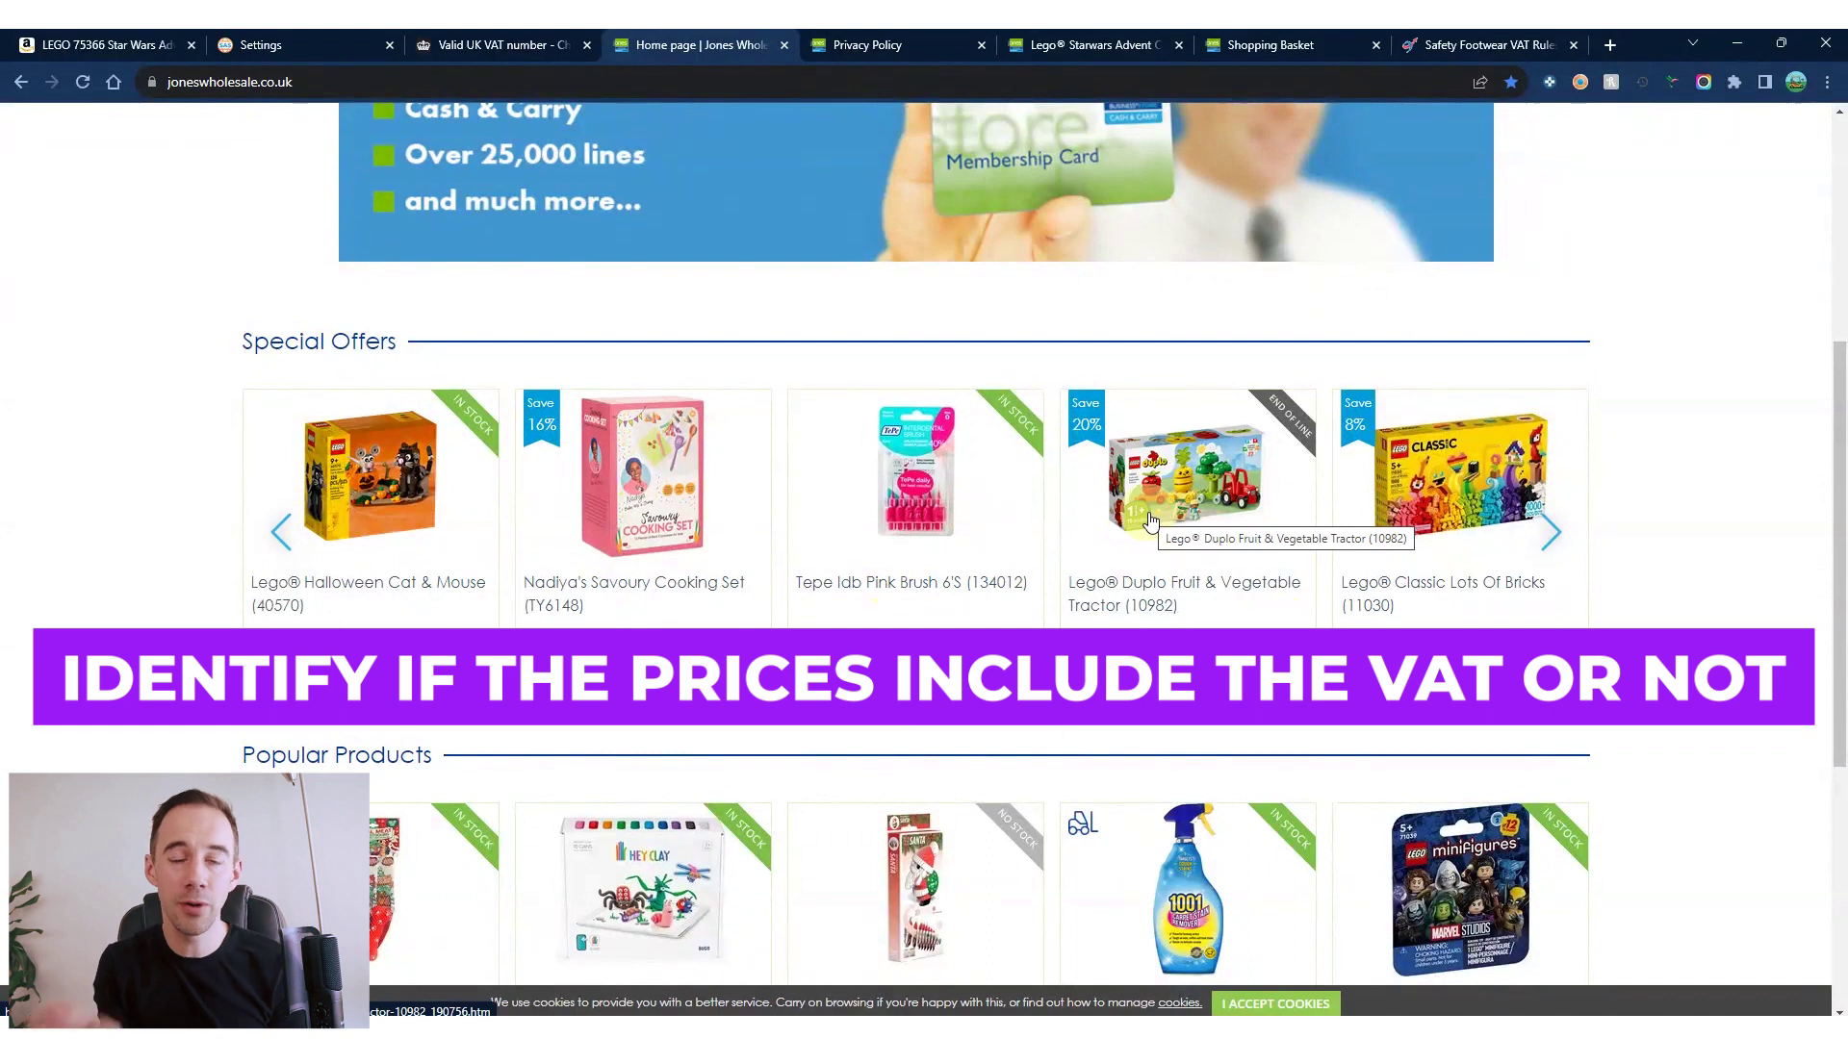
{"action": "left_click", "coordinate": [1160, 43]}
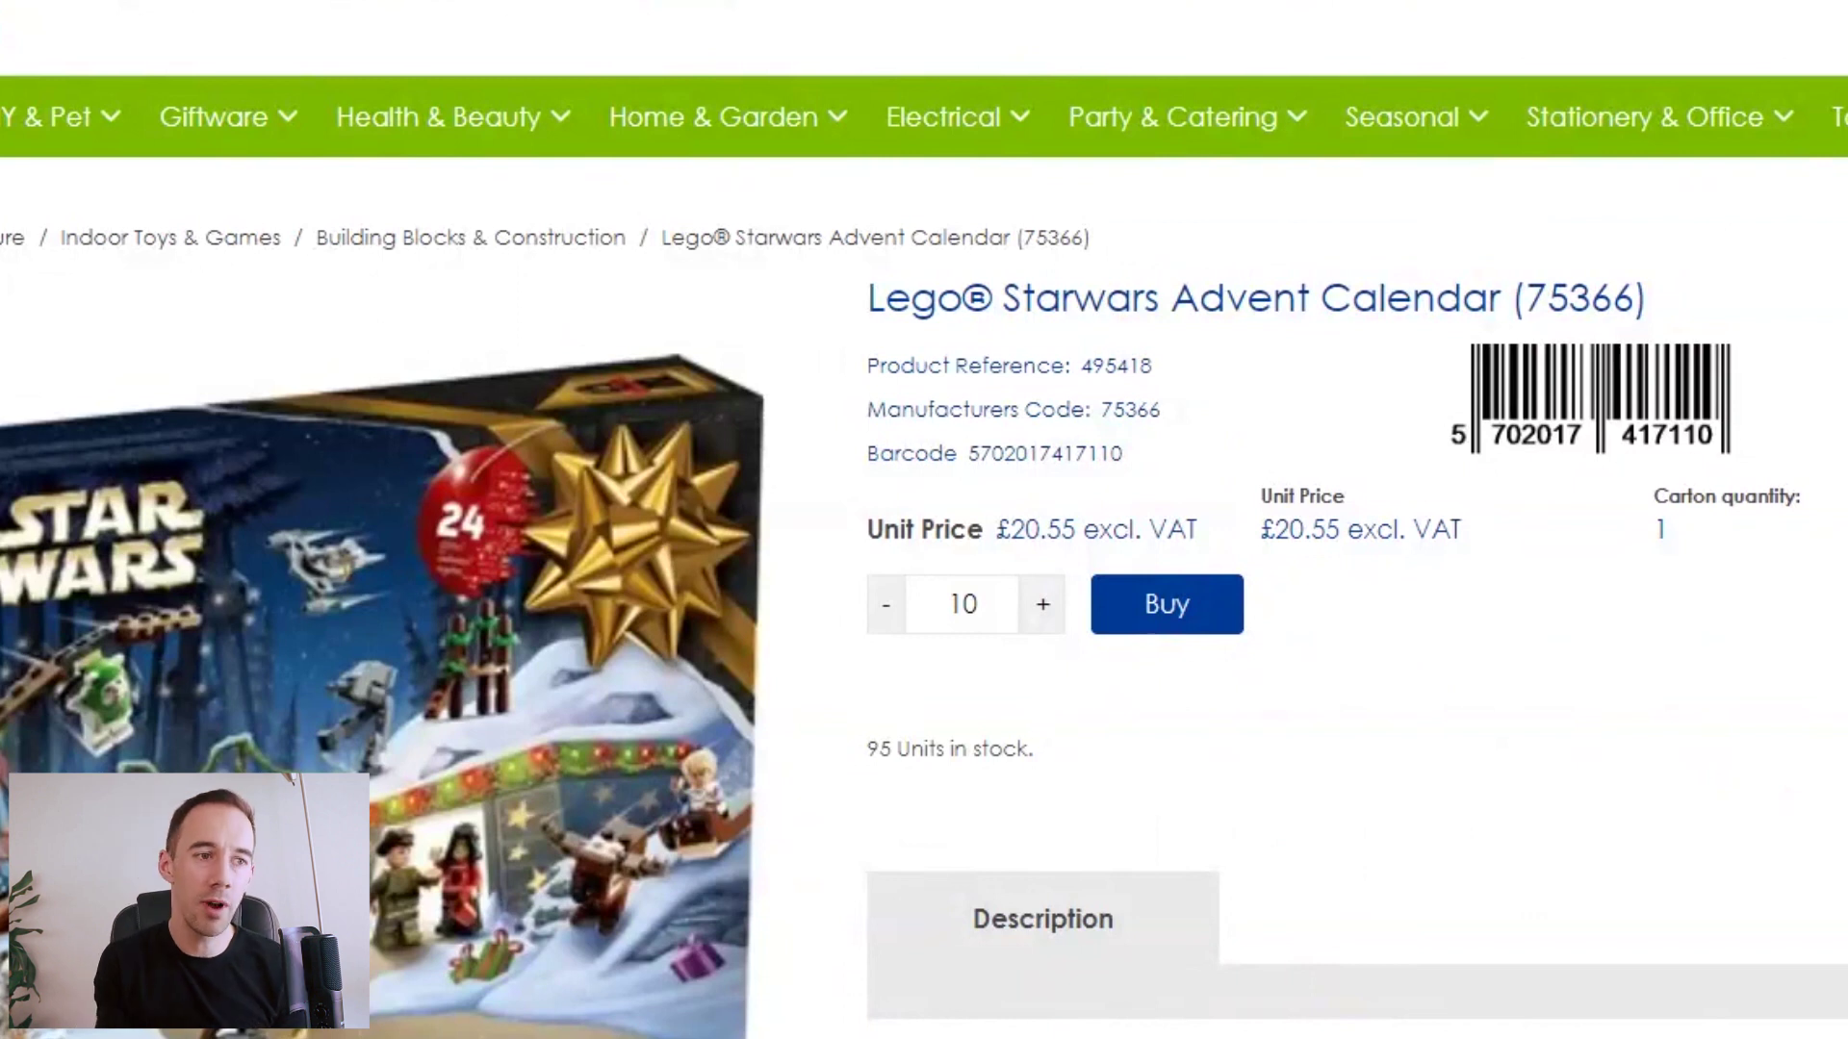
{"action": "left_click", "coordinate": [964, 583]}
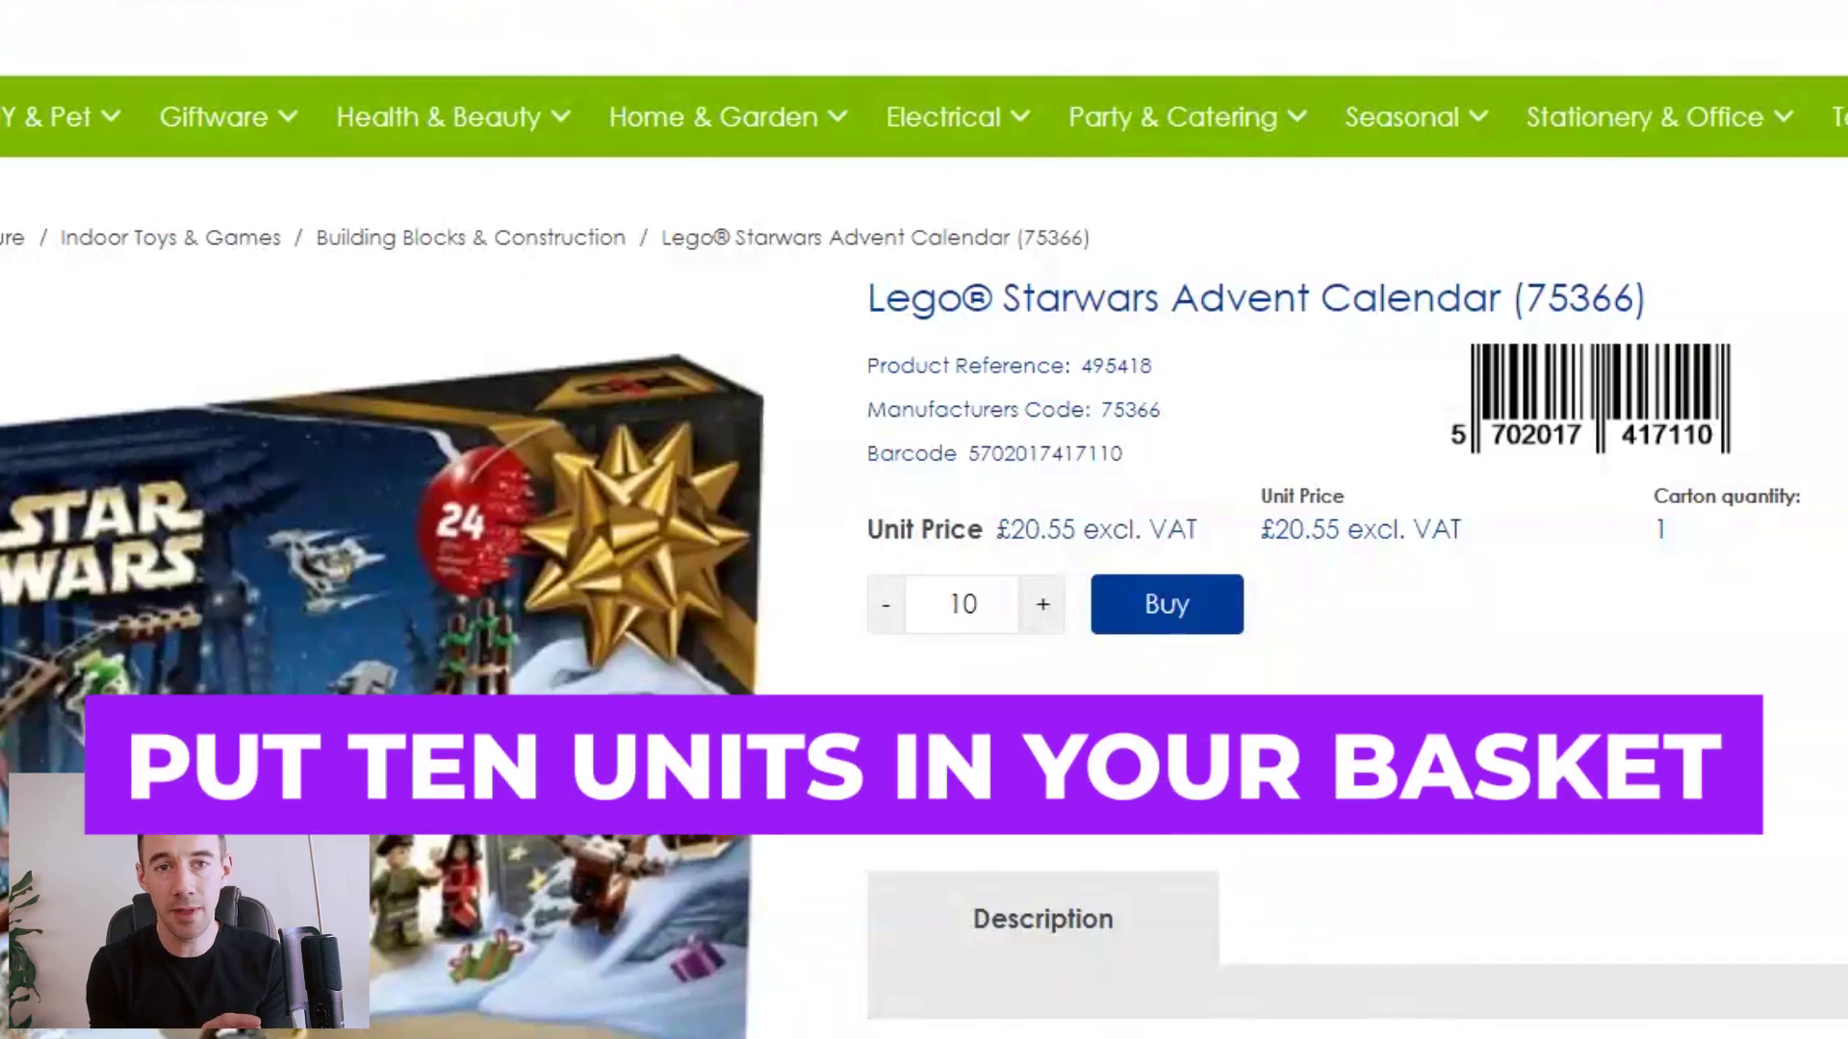
{"action": "left_click", "coordinate": [1135, 618]}
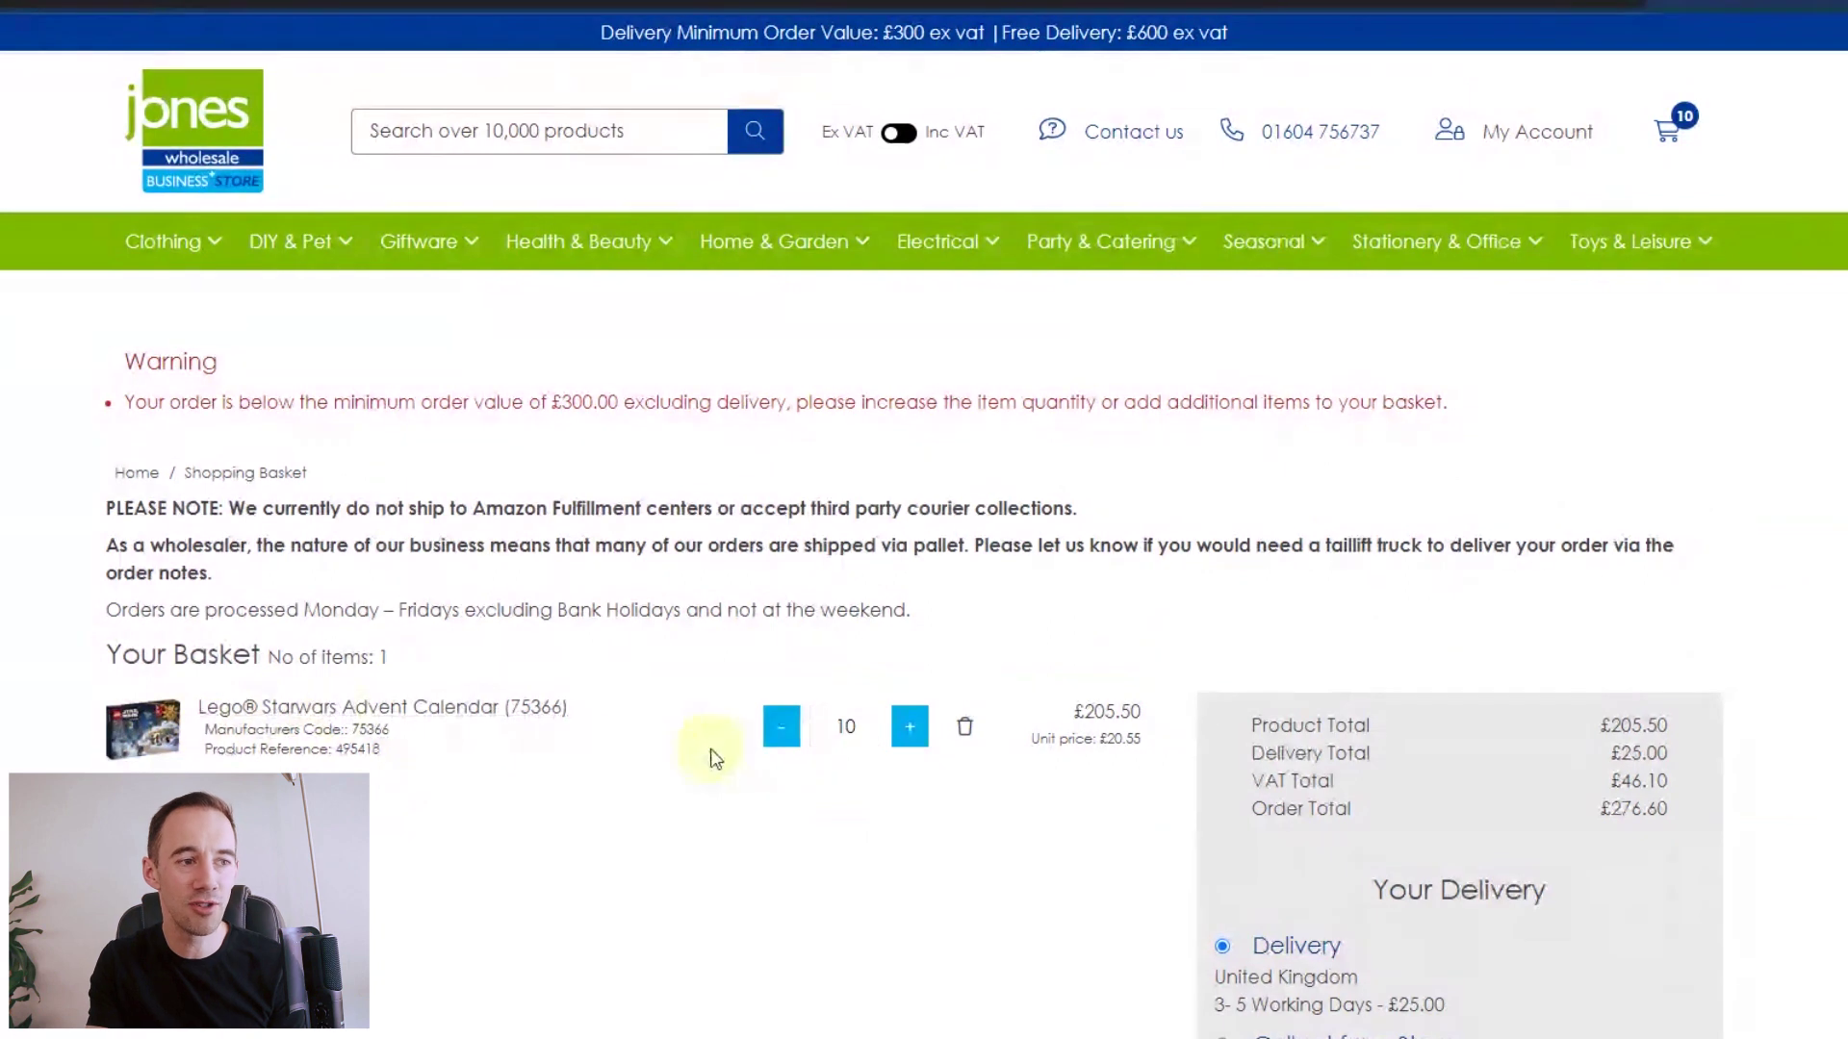
Highlight the £205.50 basket total and the VAT Total in the order summary
{"action": "scroll", "coordinate": [874, 852], "scroll_direction": "down", "scroll_amount": 2}
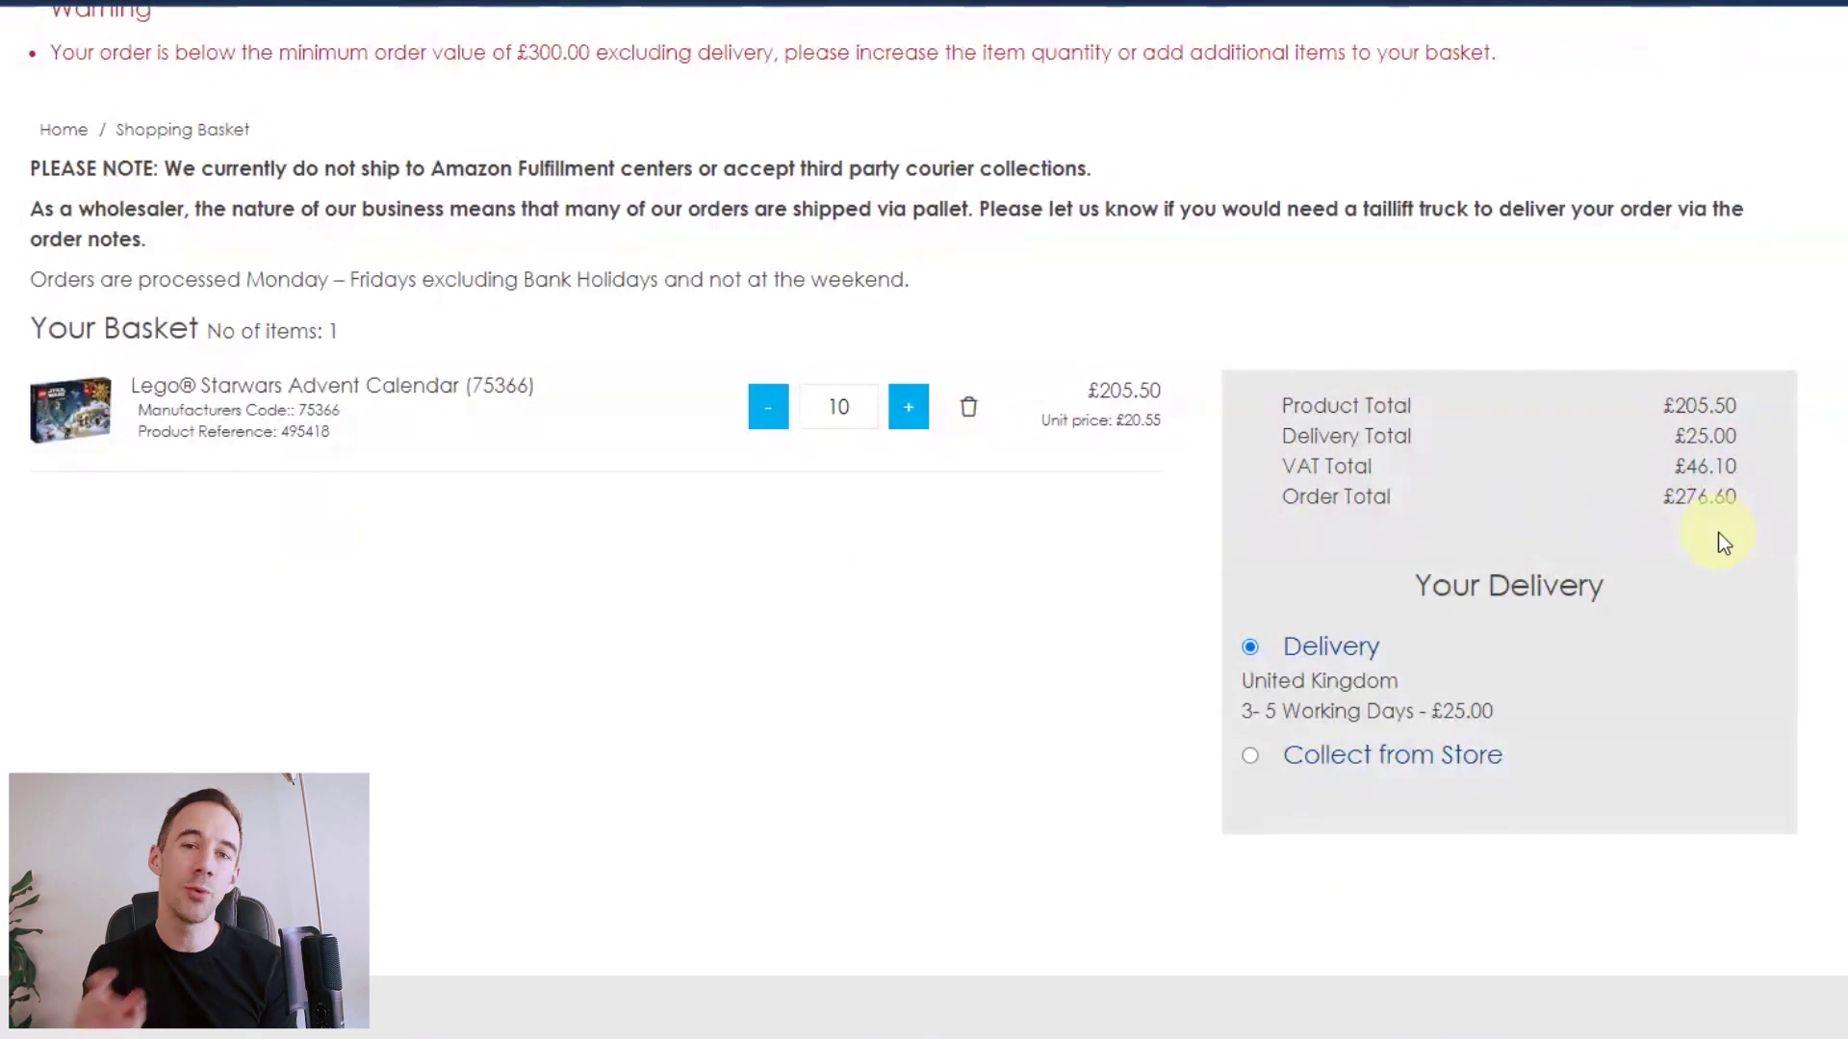
{"action": "double_click", "coordinate": [1723, 406]}
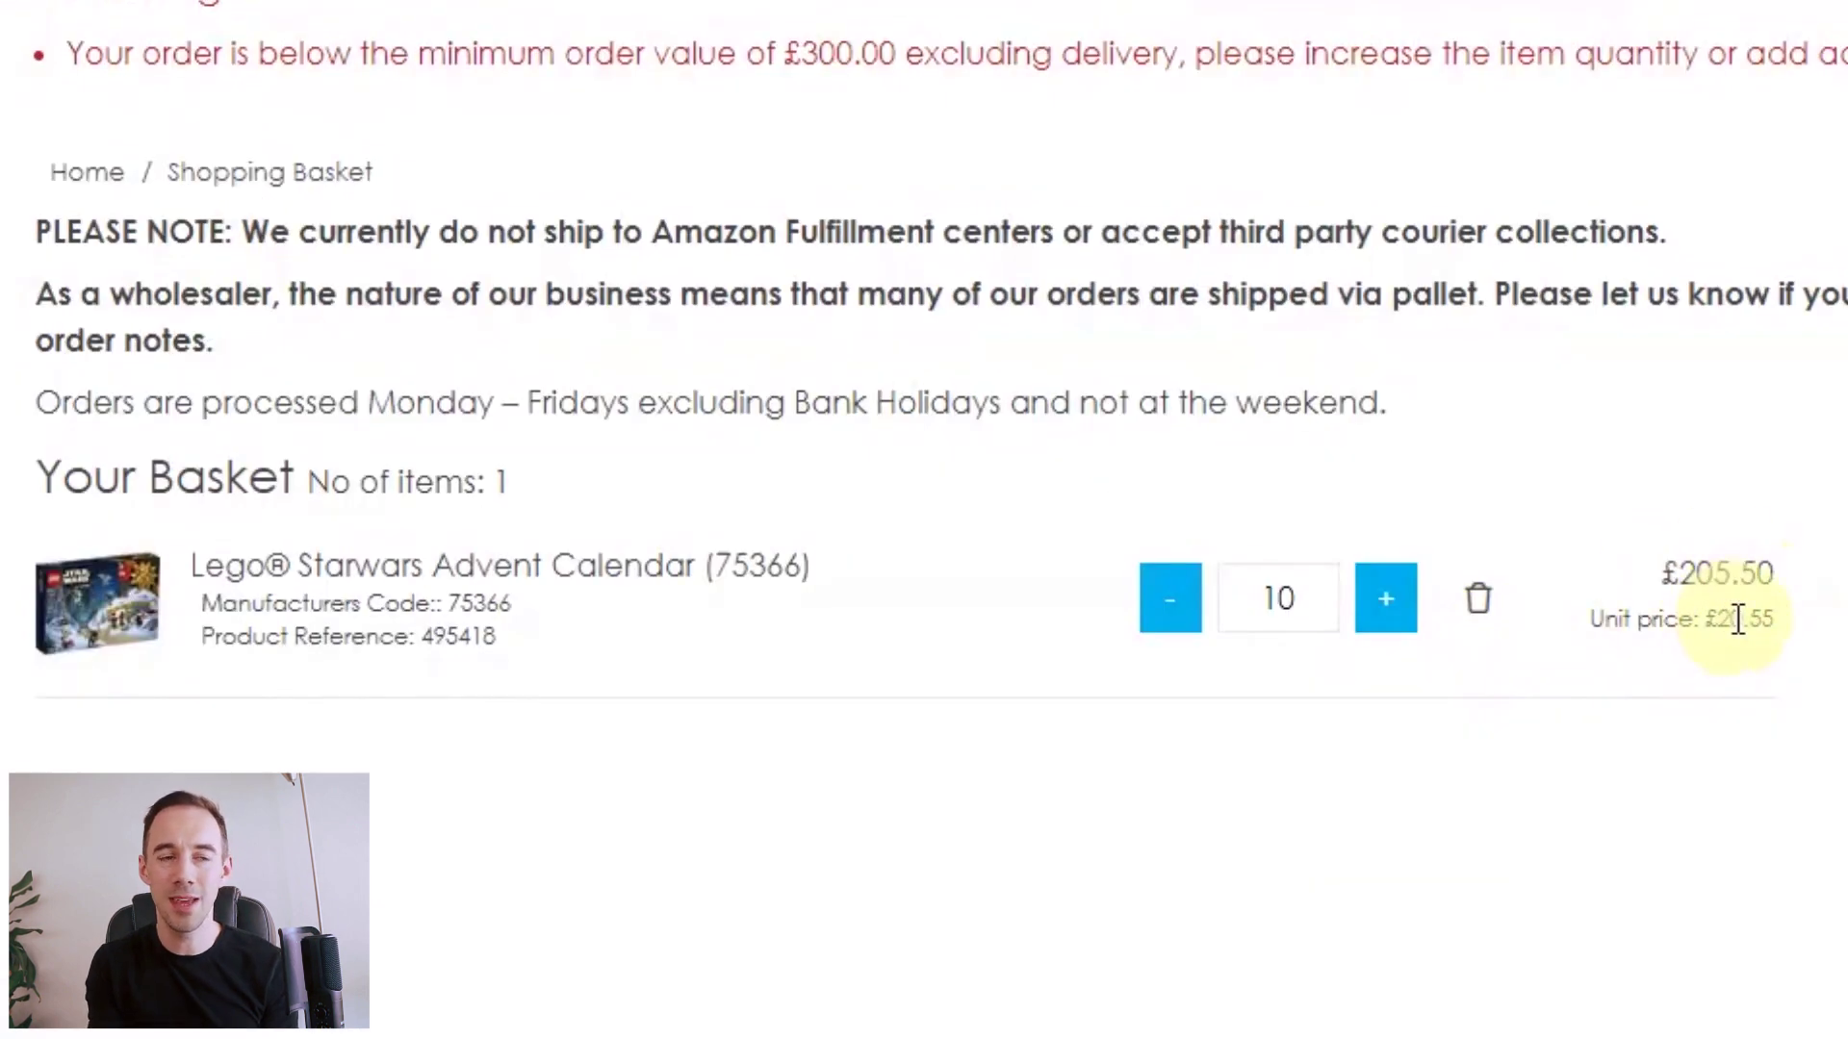
{"action": "left_click", "coordinate": [1143, 467]}
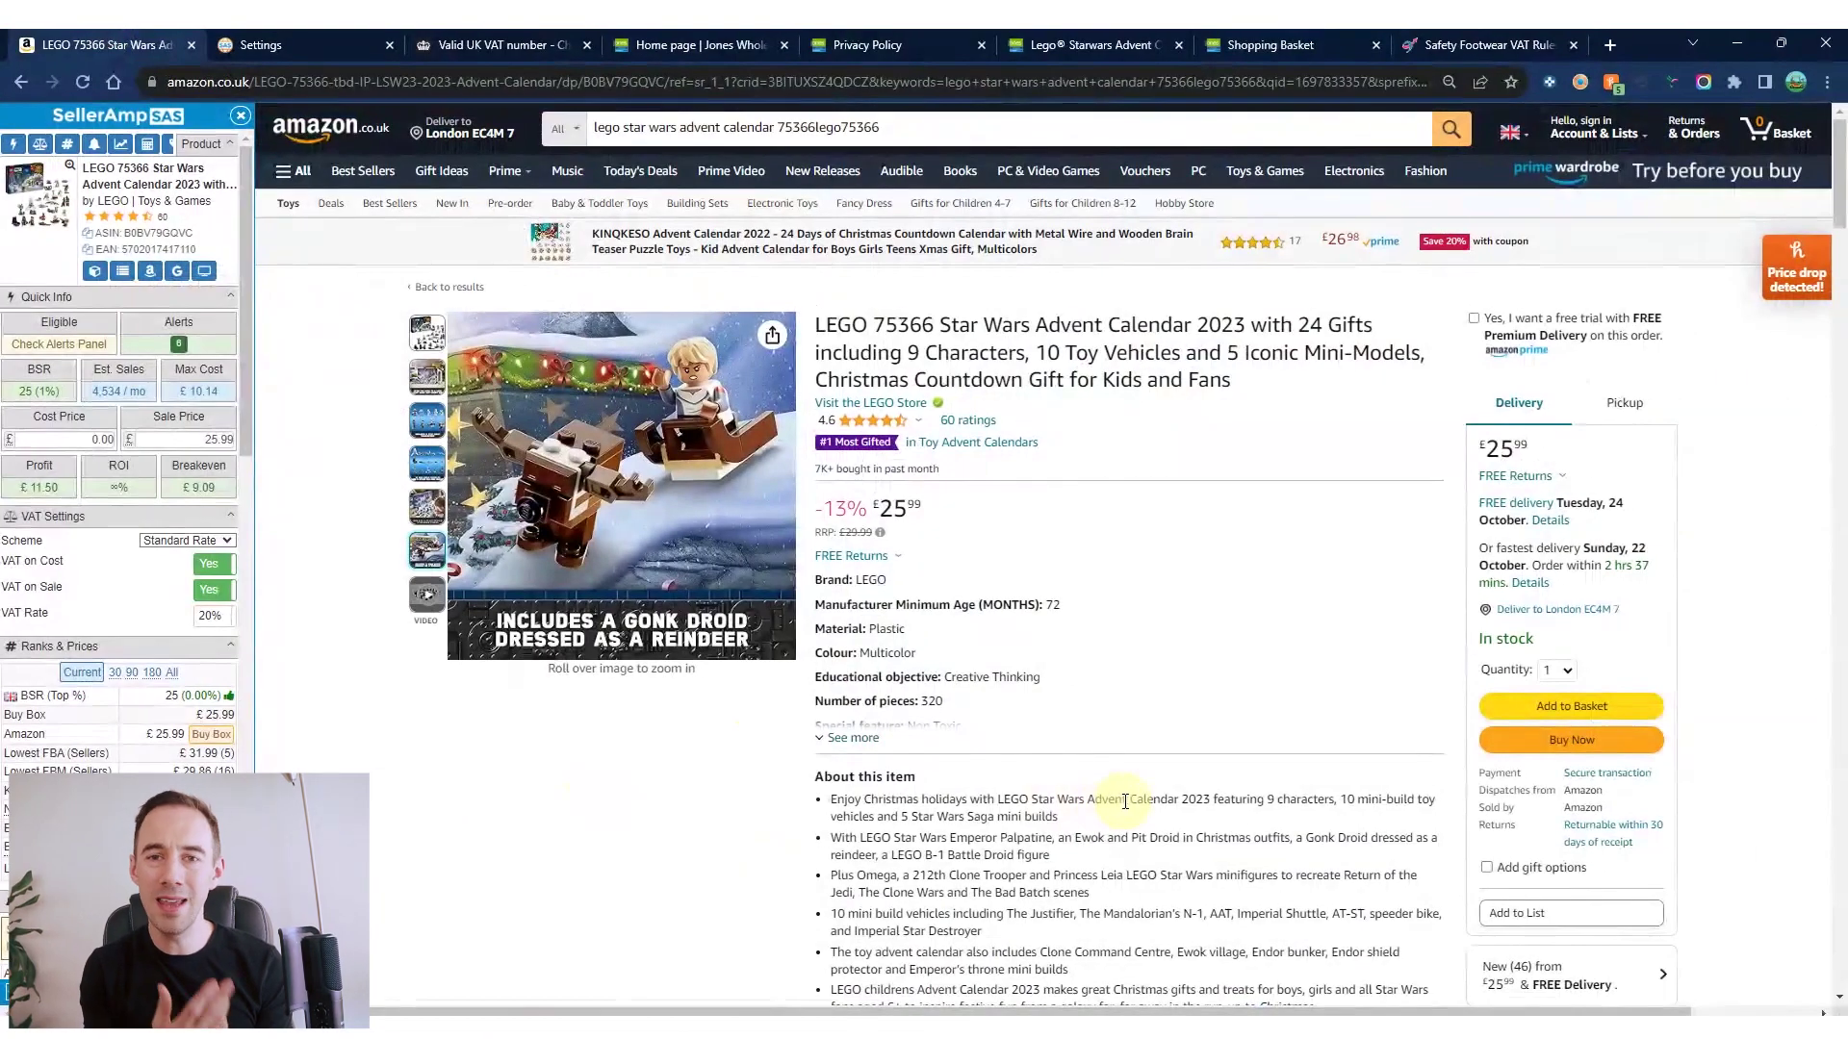
{"action": "left_click", "coordinate": [426, 332]}
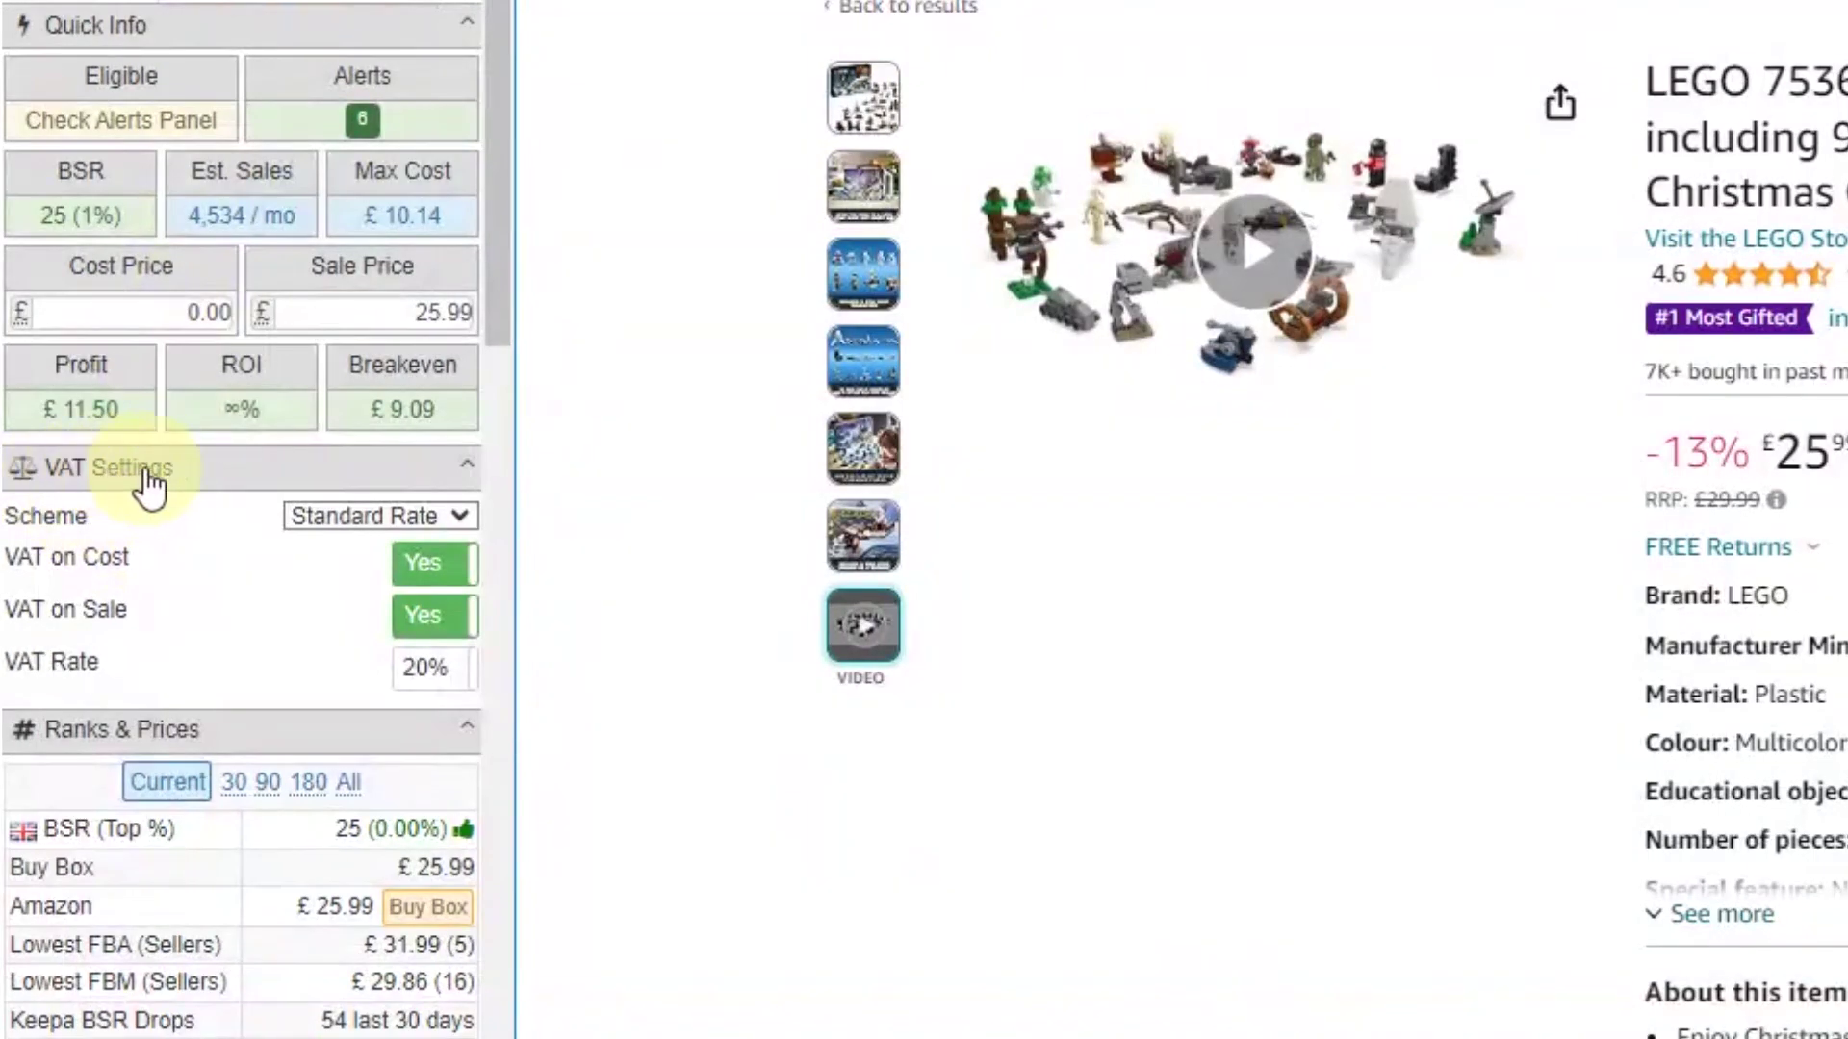
{"action": "left_click", "coordinate": [450, 471]}
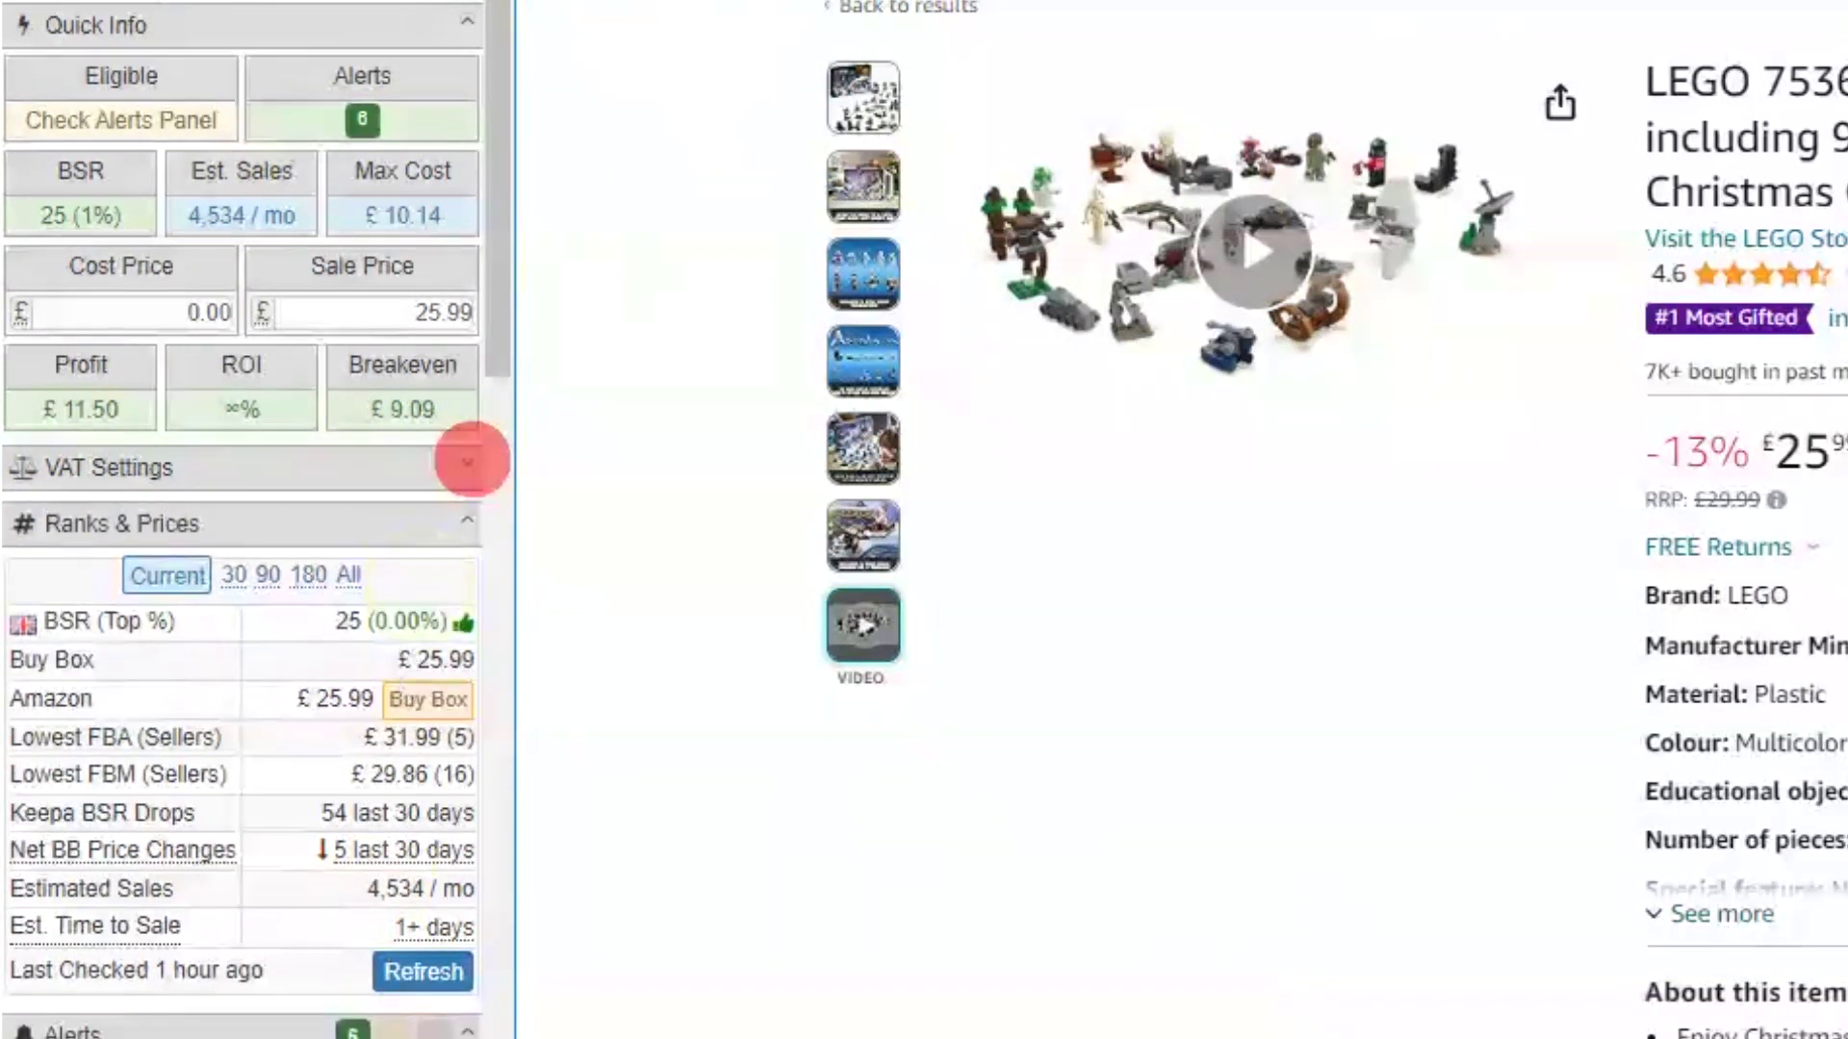
{"action": "left_click", "coordinate": [460, 486]}
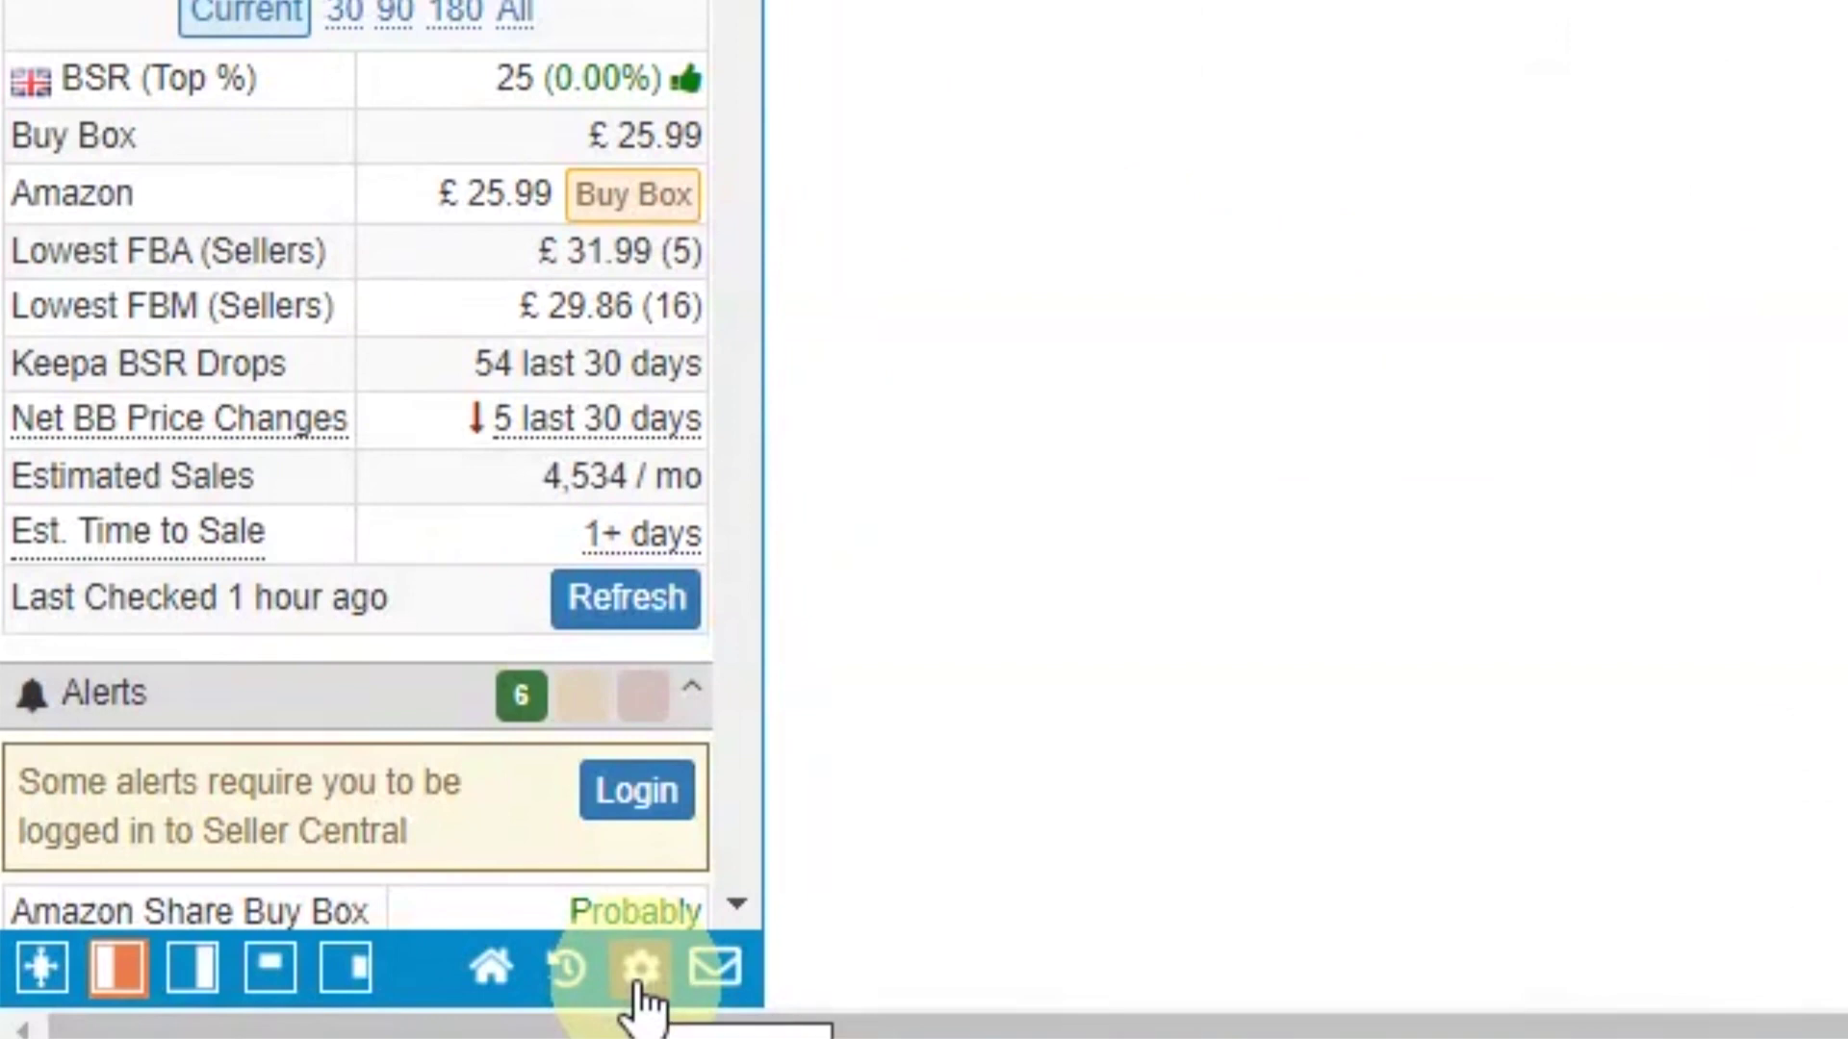
{"action": "left_click", "coordinate": [639, 970]}
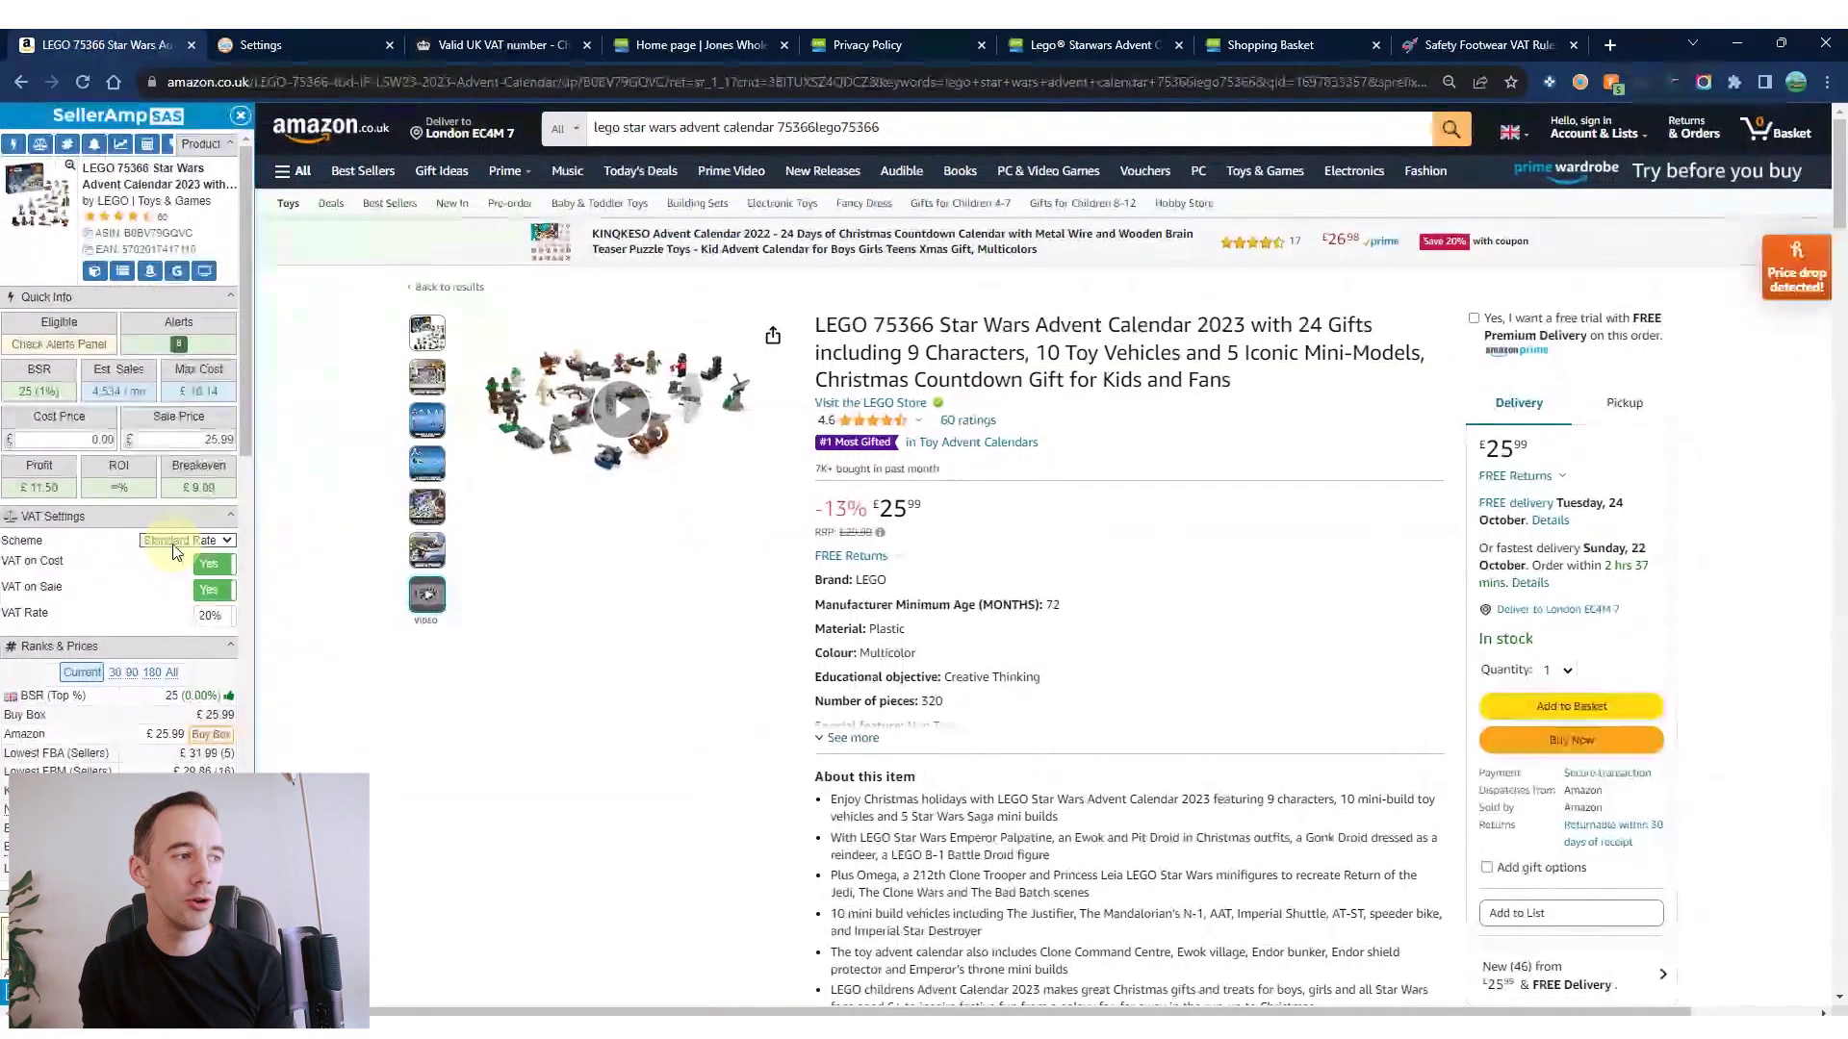
{"action": "left_click", "coordinate": [171, 542]}
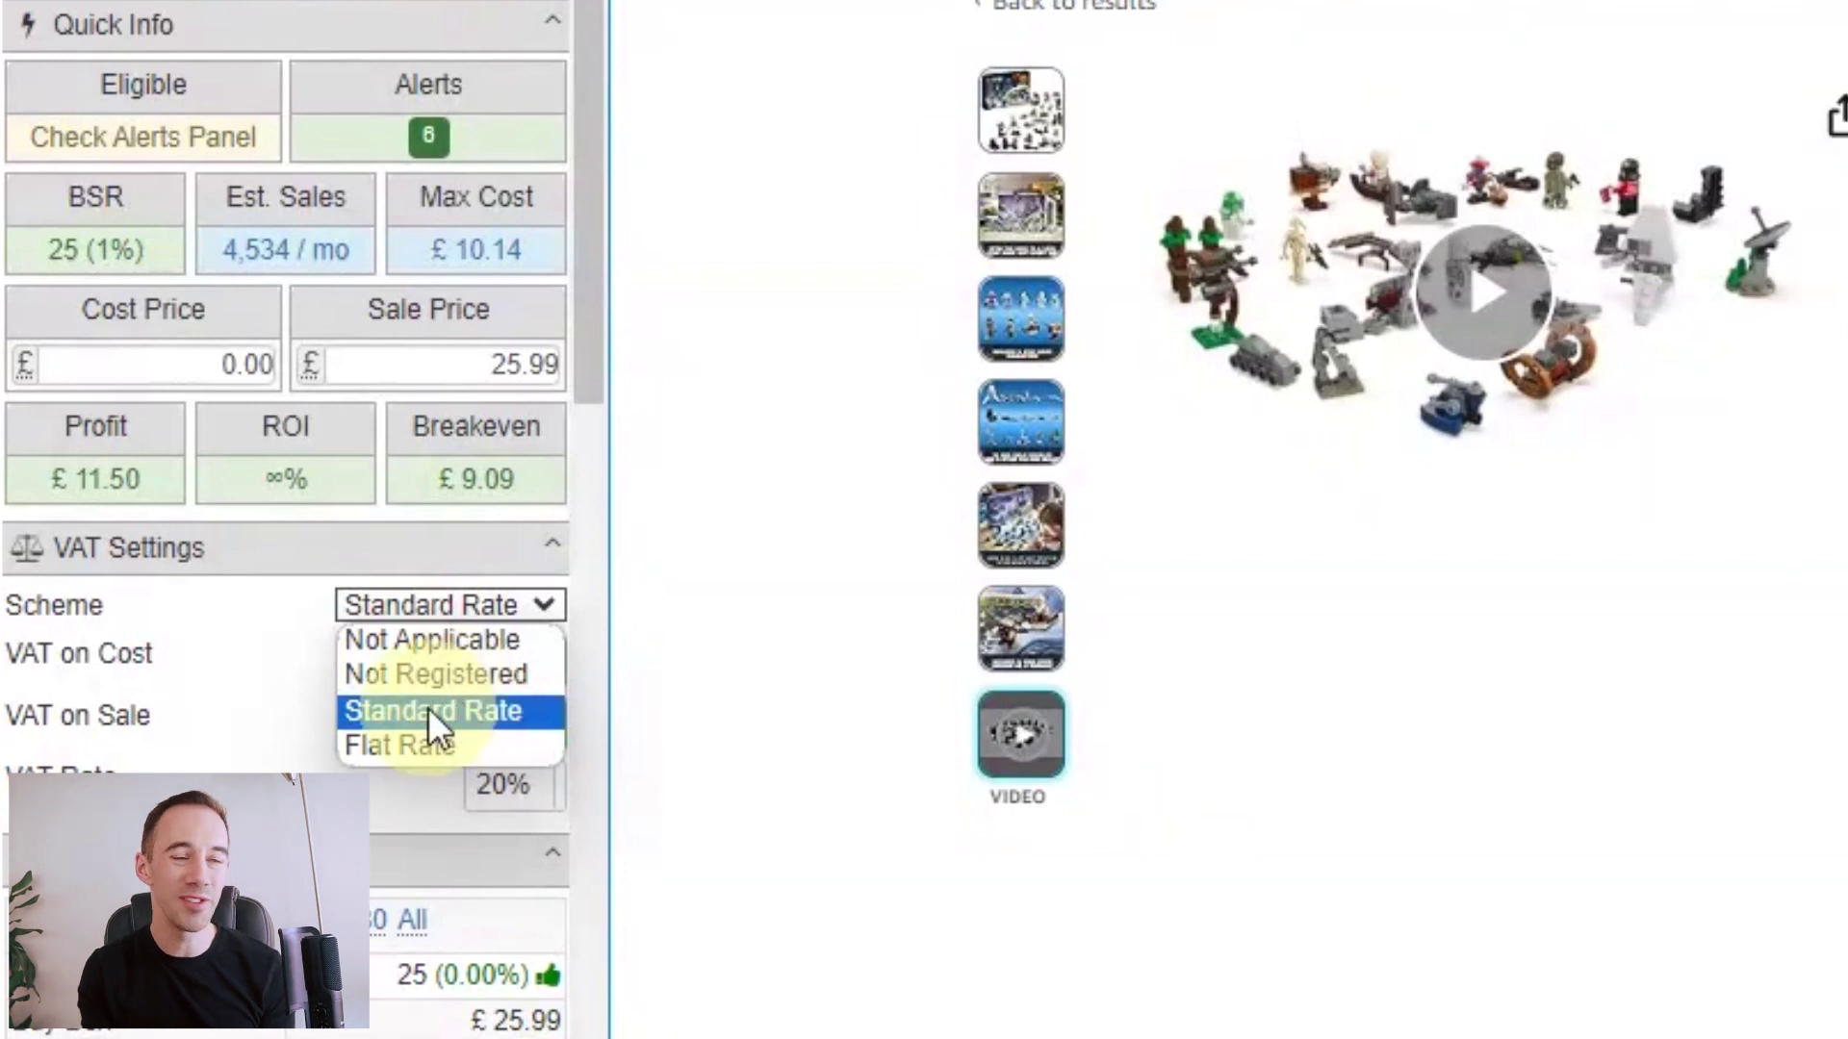
{"action": "left_click", "coordinate": [429, 710]}
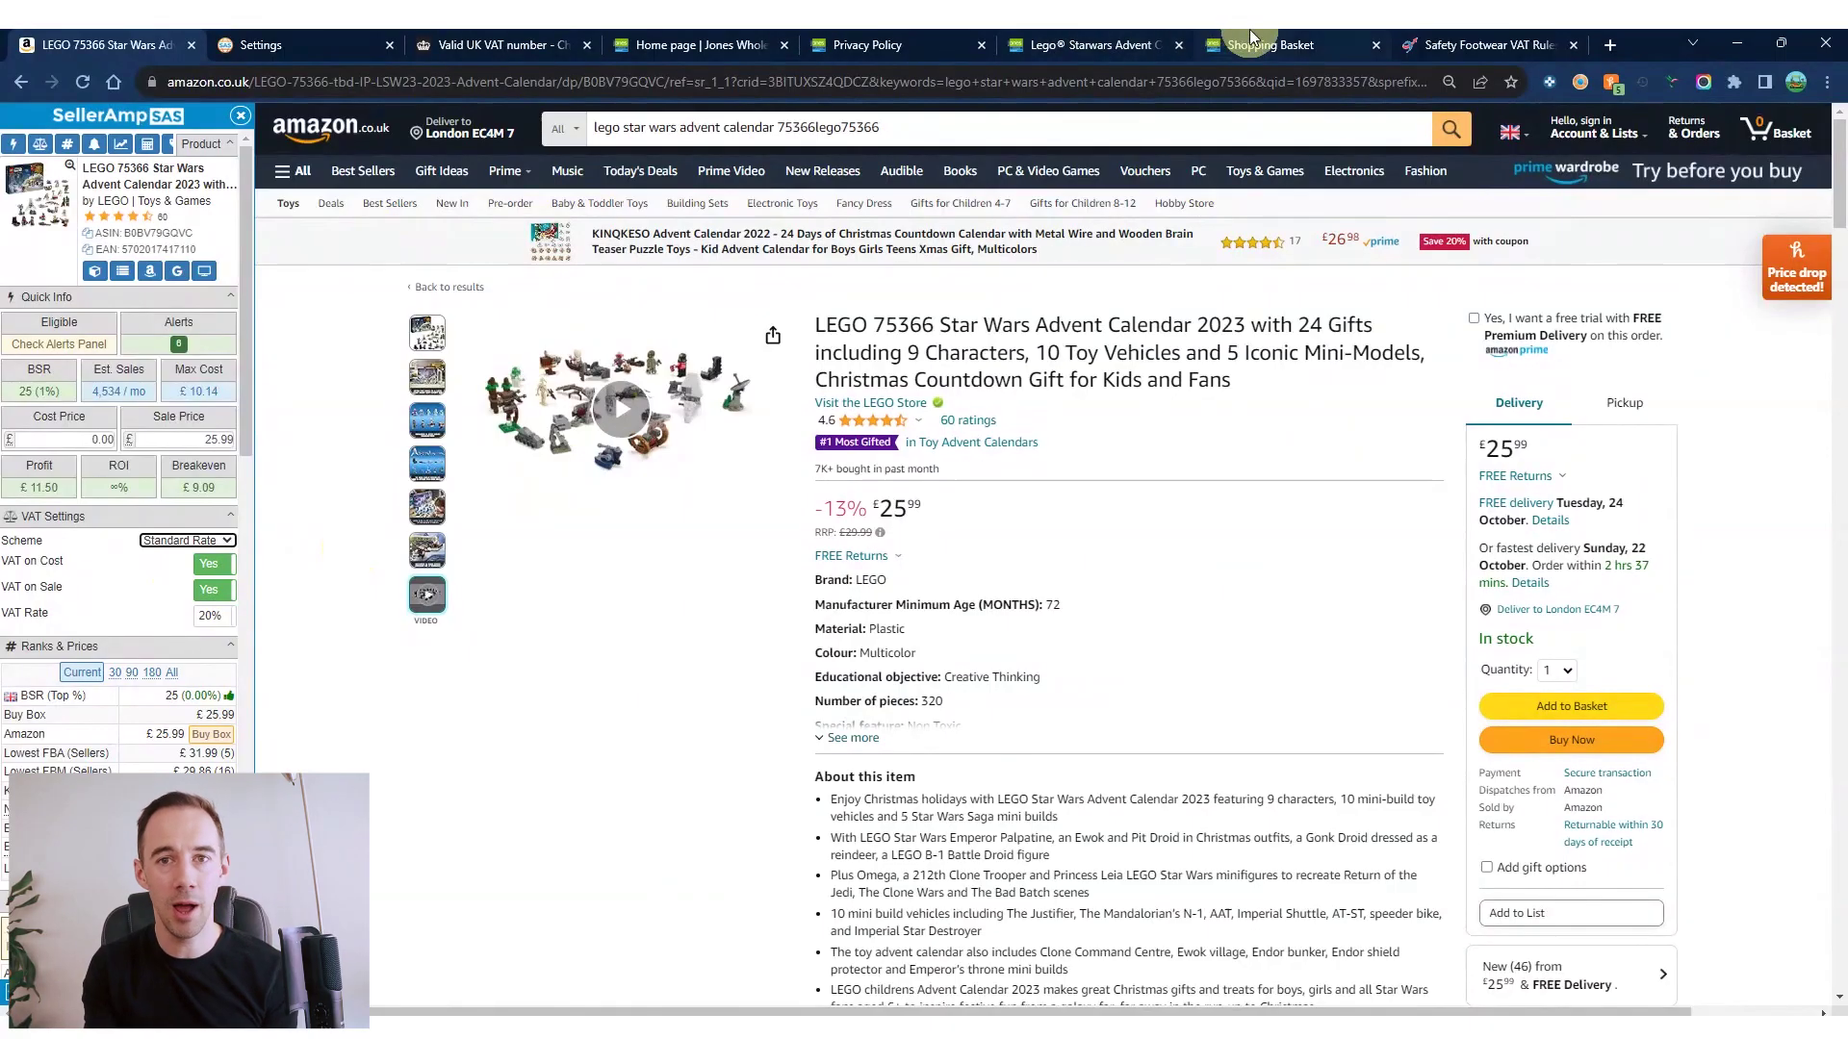
{"action": "left_click", "coordinate": [1251, 38]}
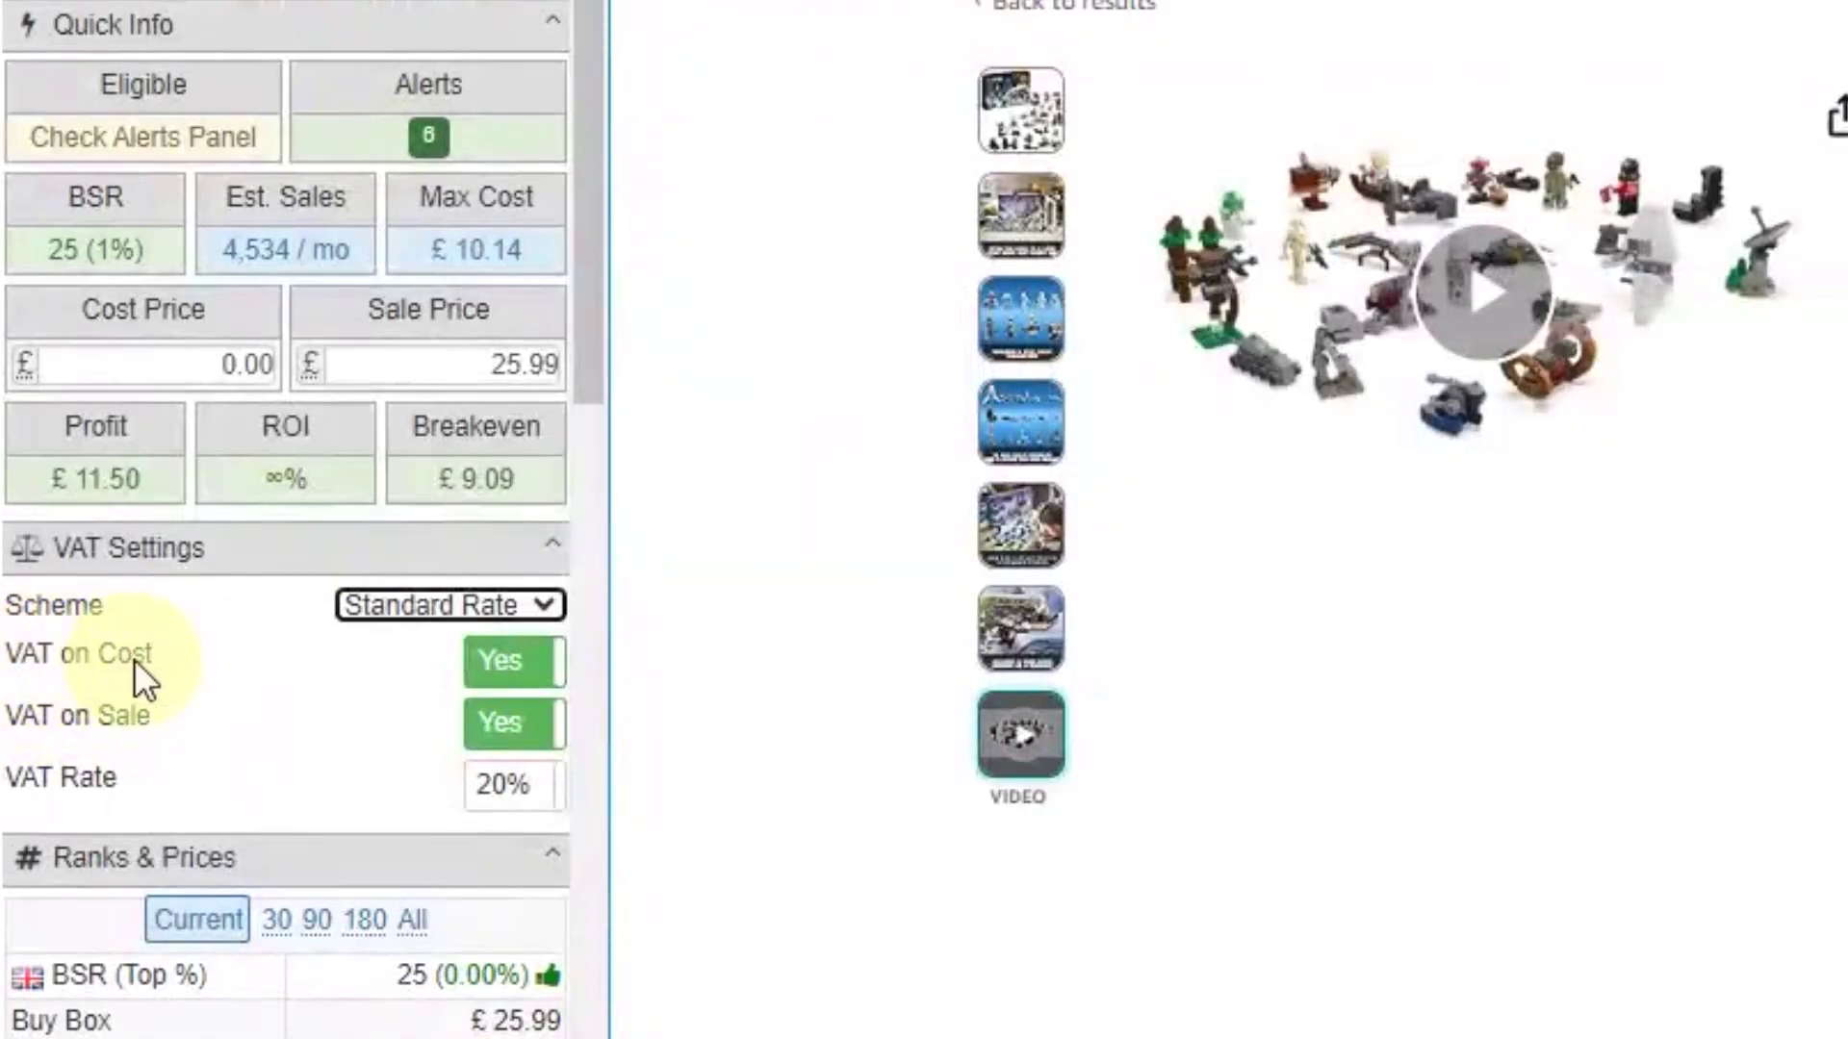
Turn SellerAmp's VAT on Cost off, dropping Max Cost from £10.14 to £8.84
{"action": "left_click", "coordinate": [495, 673]}
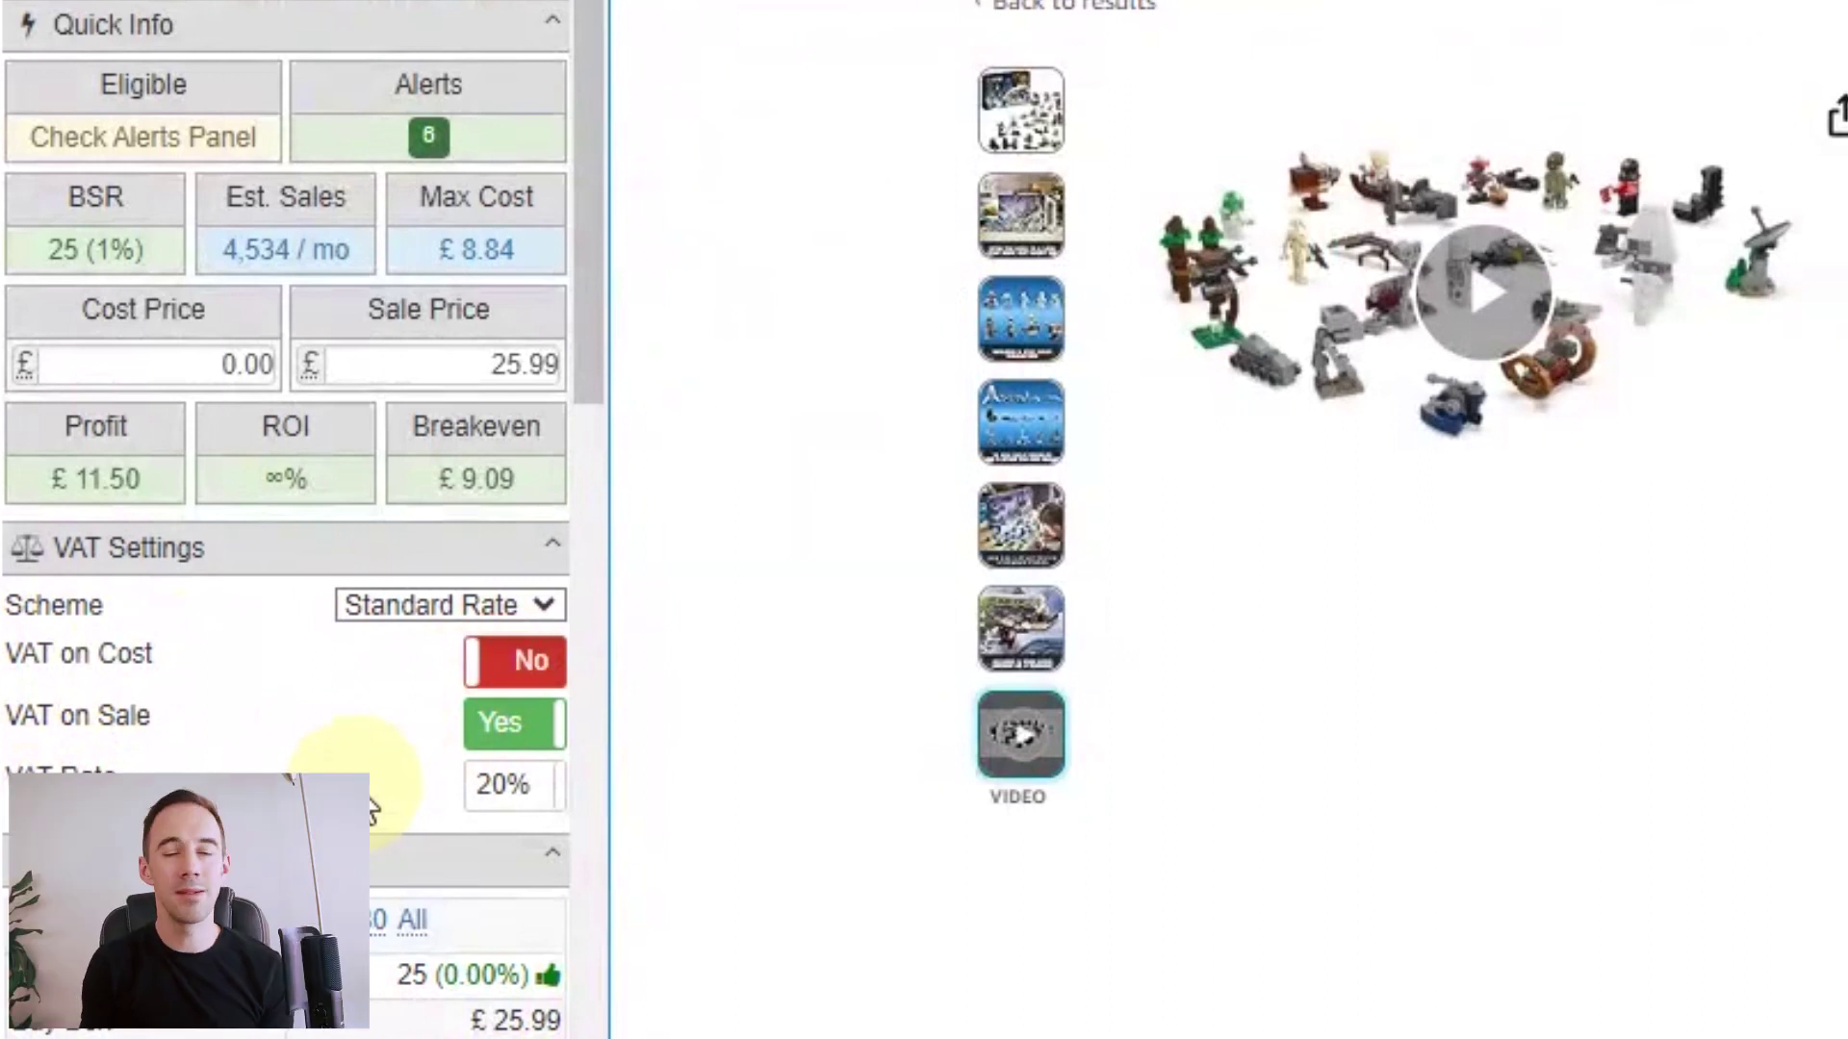
{"action": "left_click", "coordinate": [470, 686]}
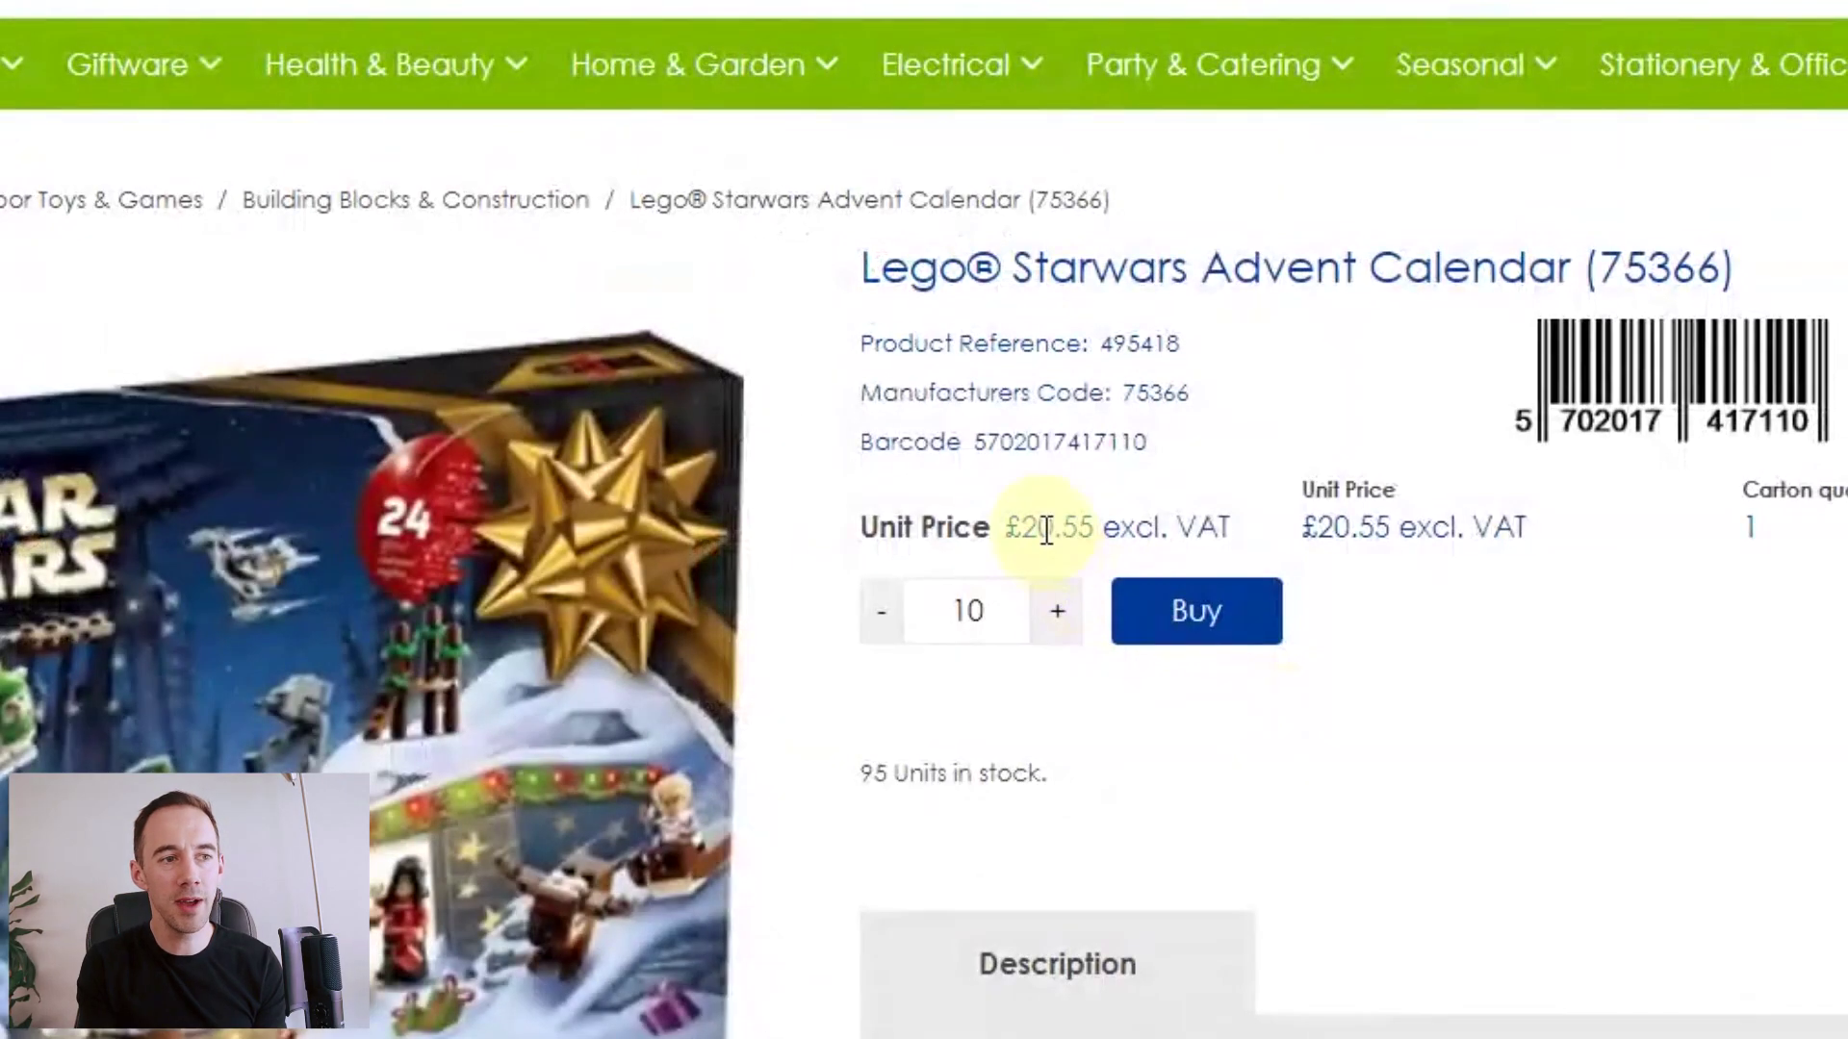
Enter a 20.55 cost price in SellerAmp and set VAT on Cost back to Yes
{"action": "left_click", "coordinate": [235, 362]}
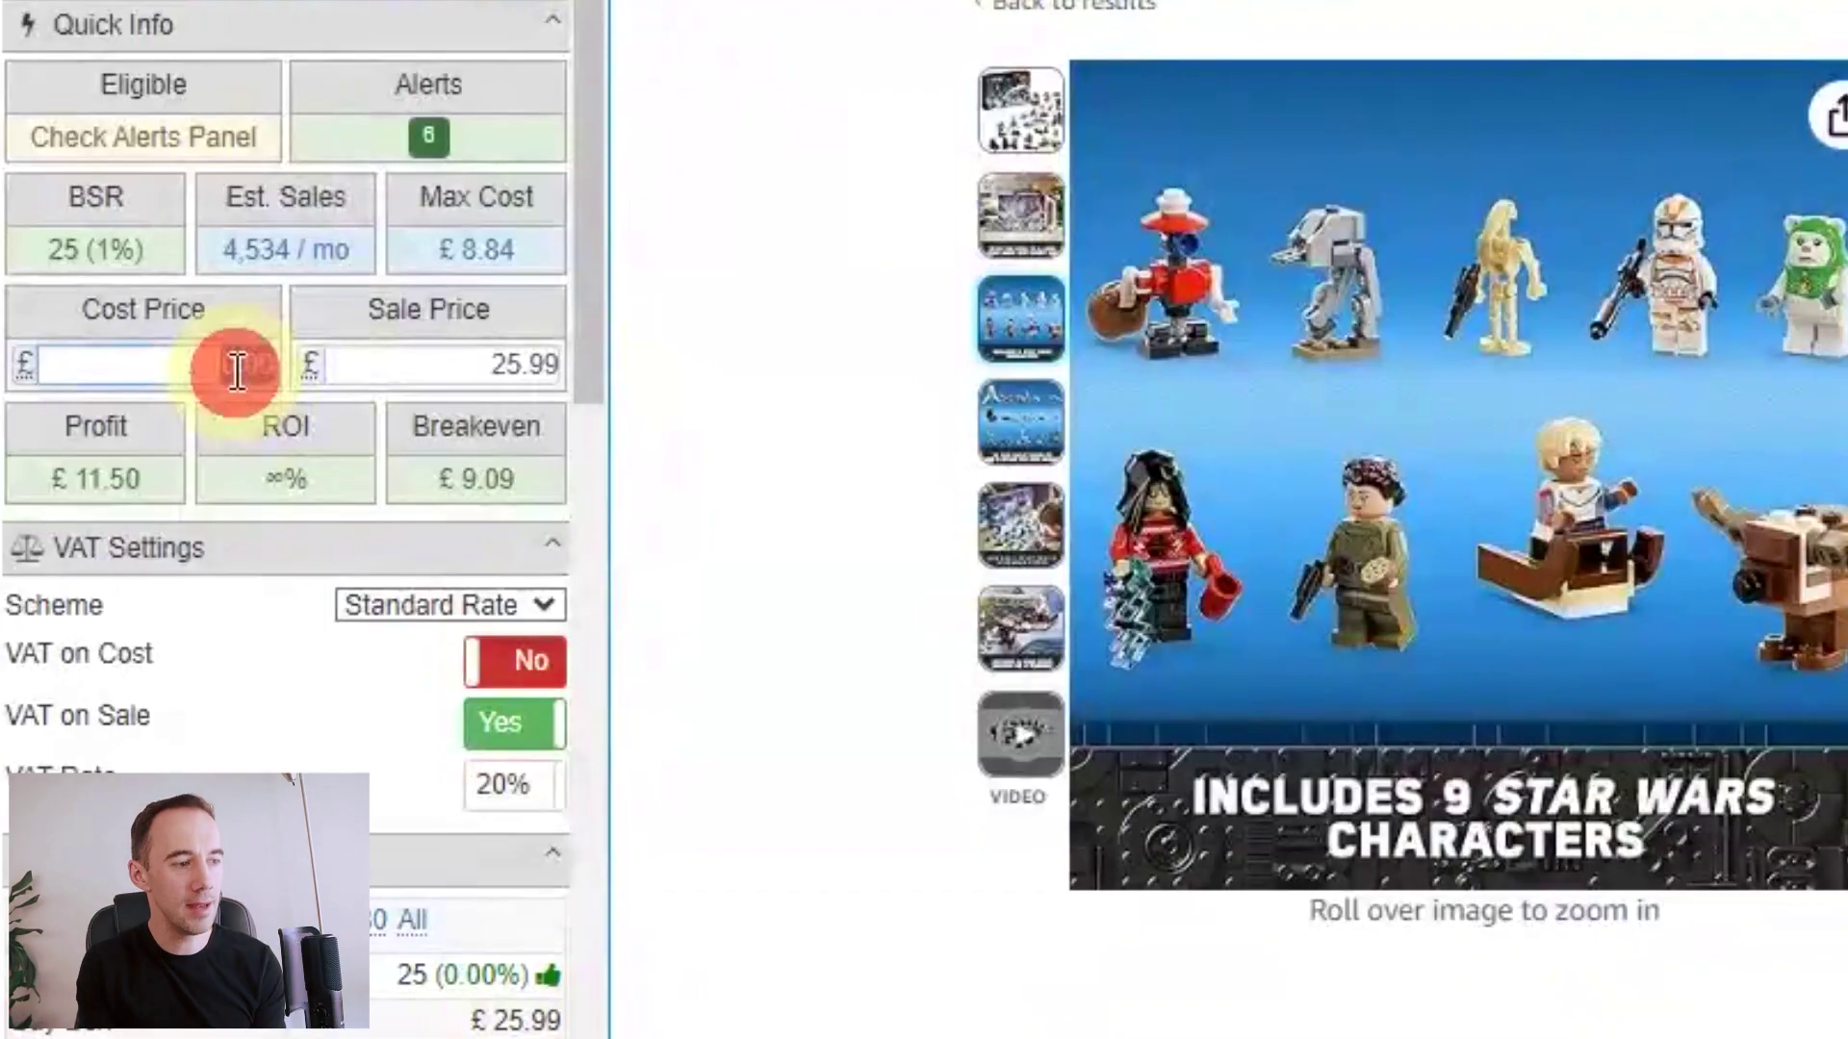
{"action": "type", "text": "20.55"}
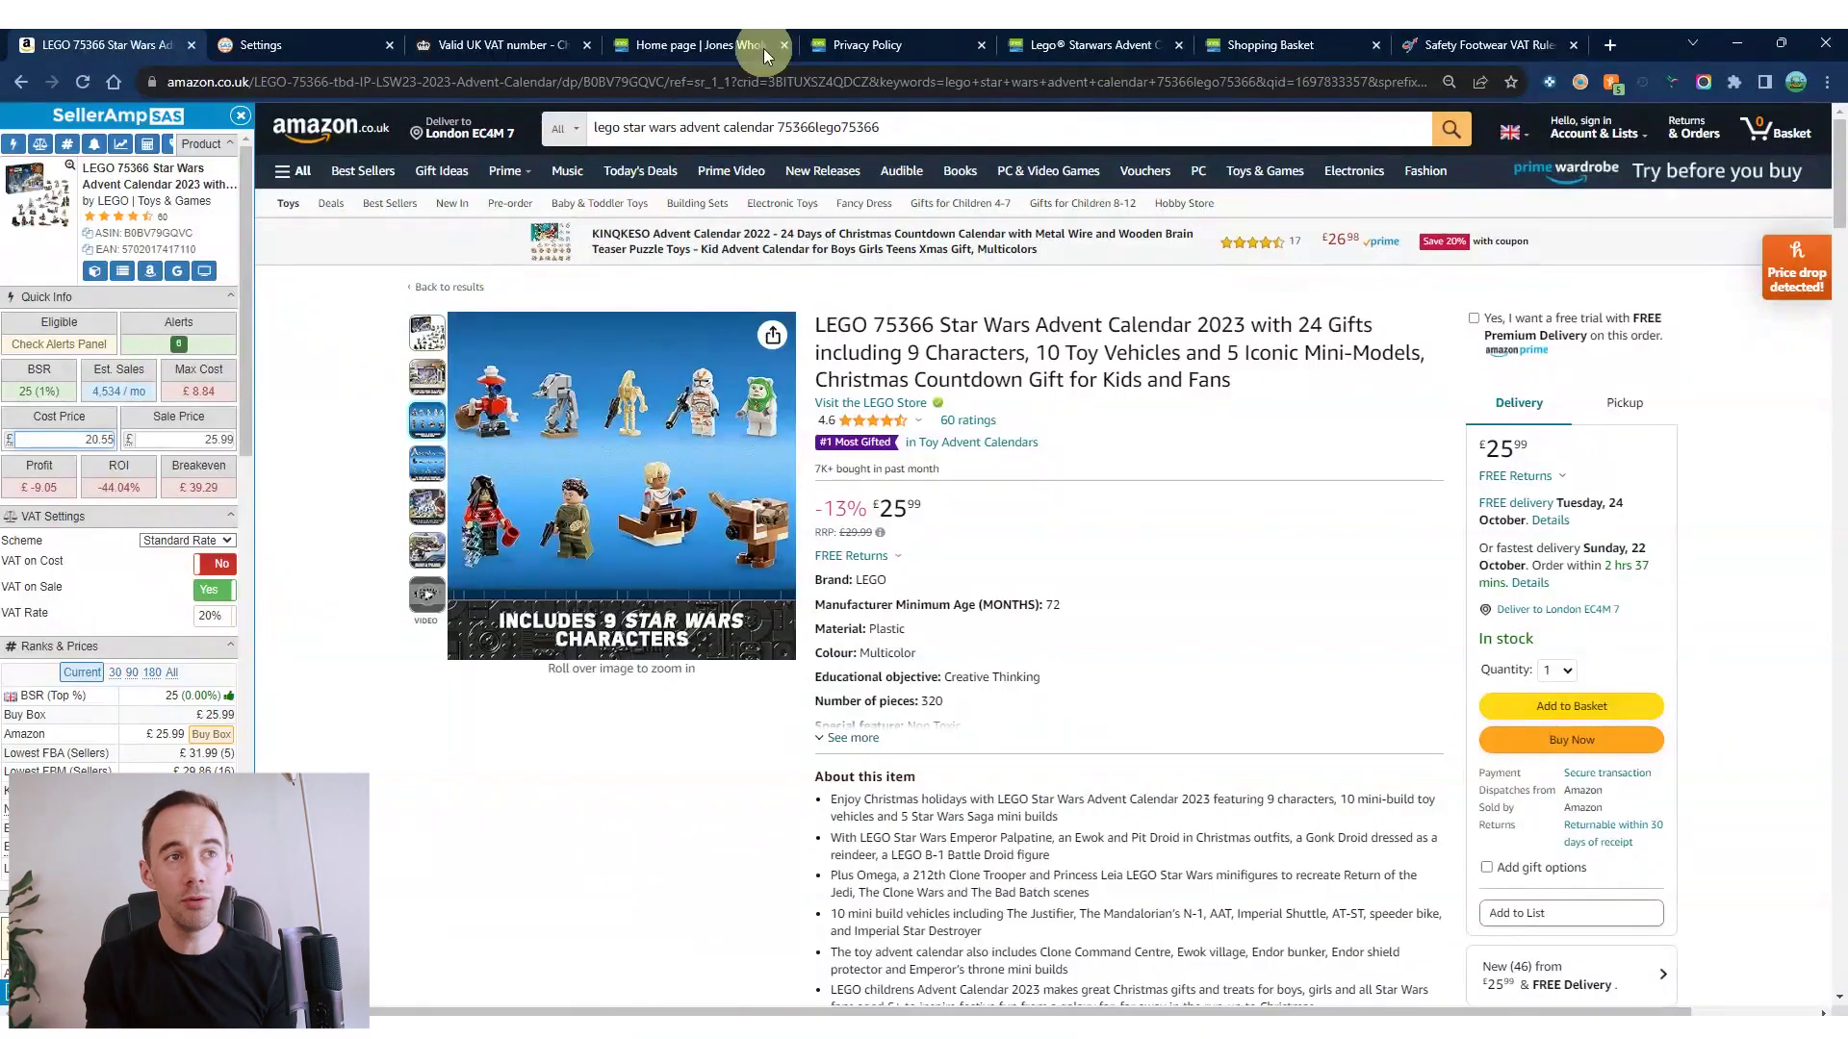
{"action": "left_click", "coordinate": [1049, 44]}
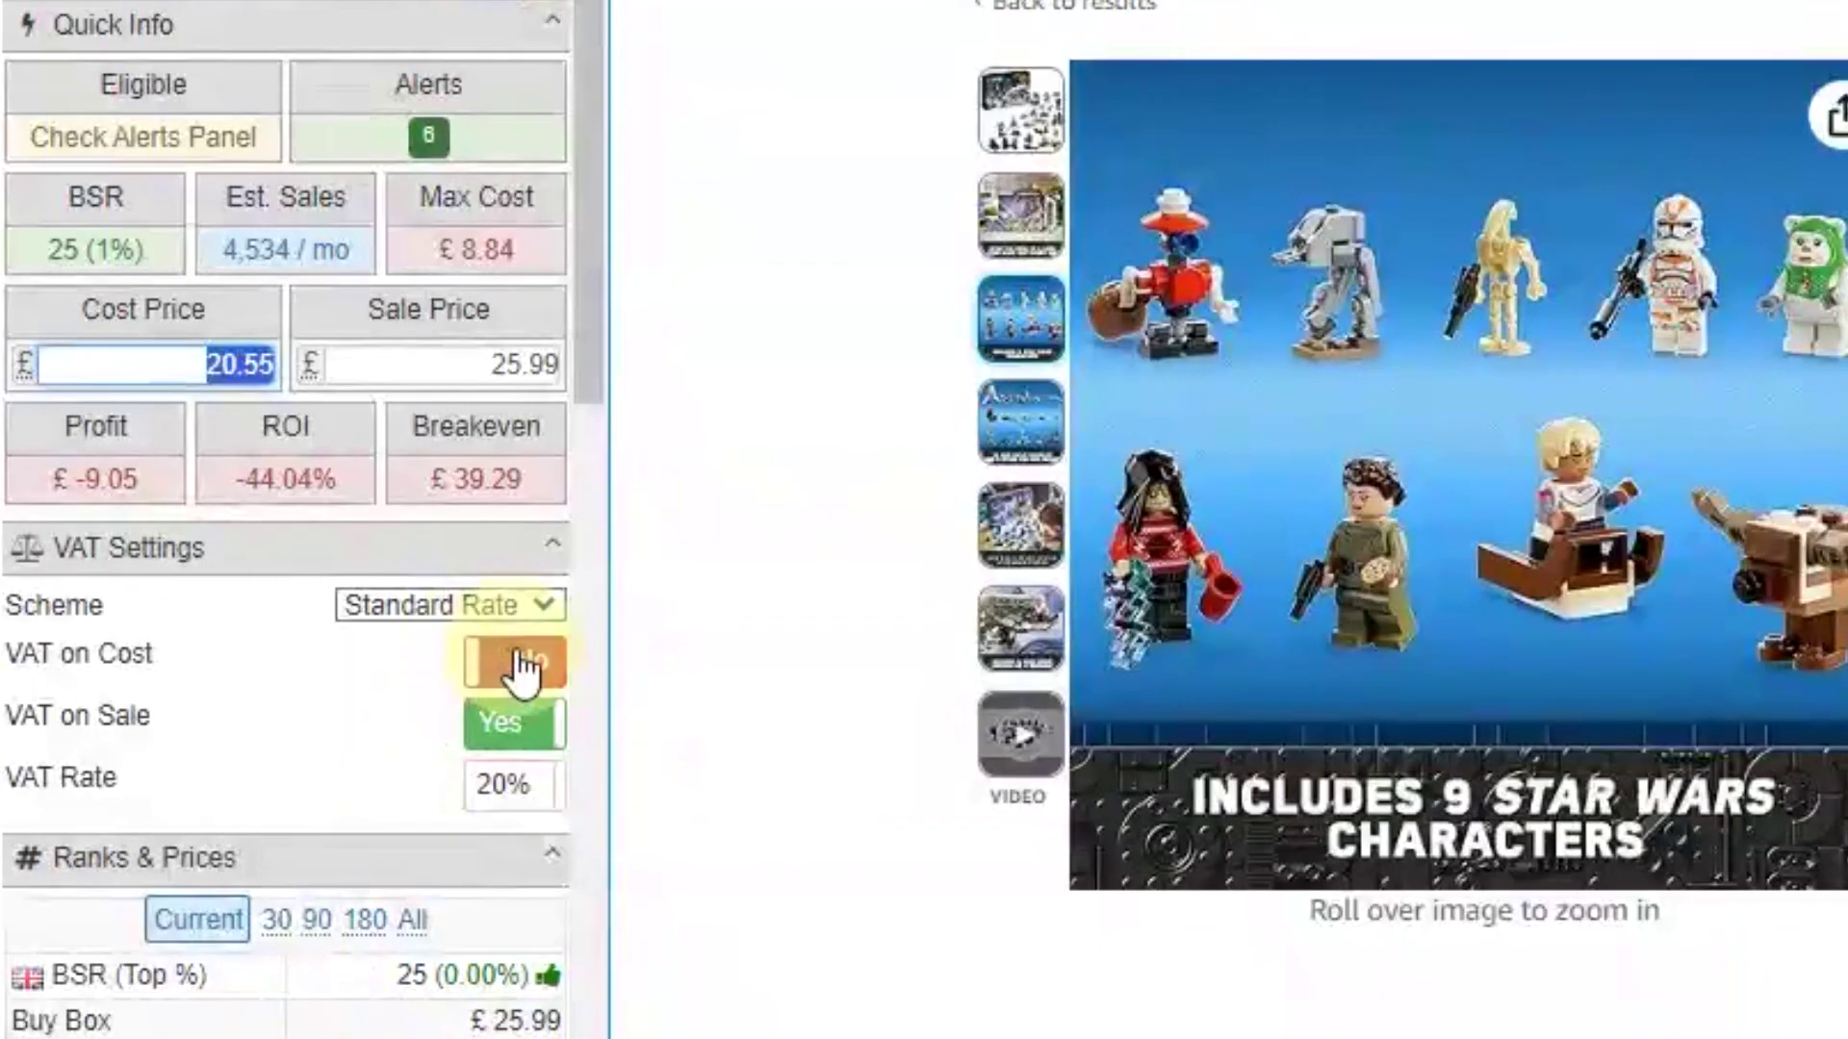
{"action": "left_click", "coordinate": [520, 660]}
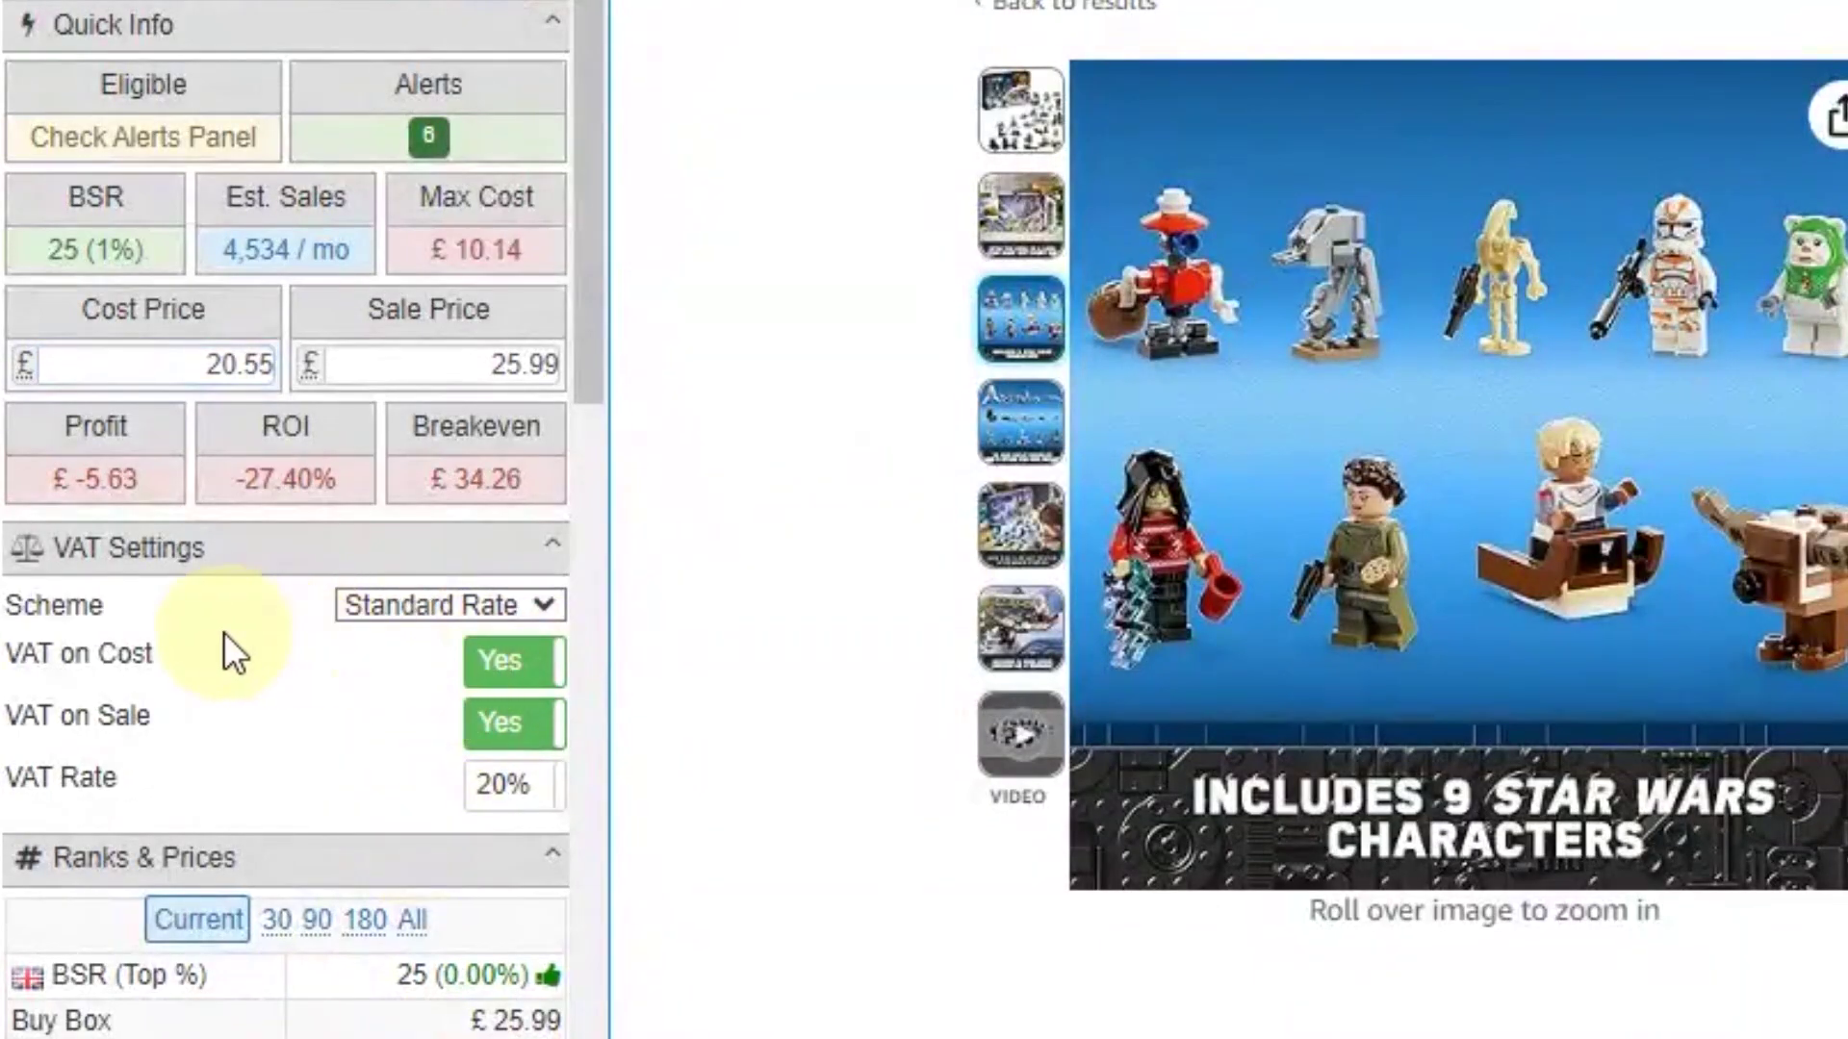